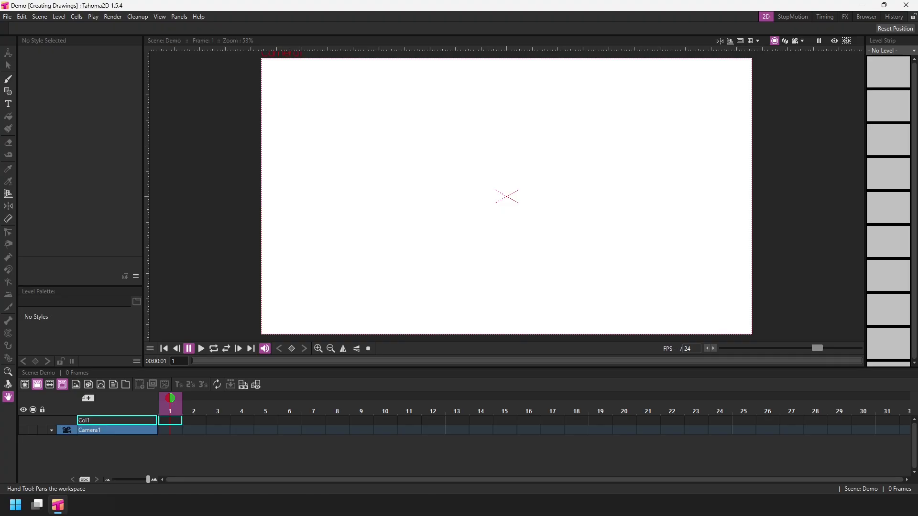
- Create Smart Raster level A with a single blank drawing A1 in the first column
click(90, 385)
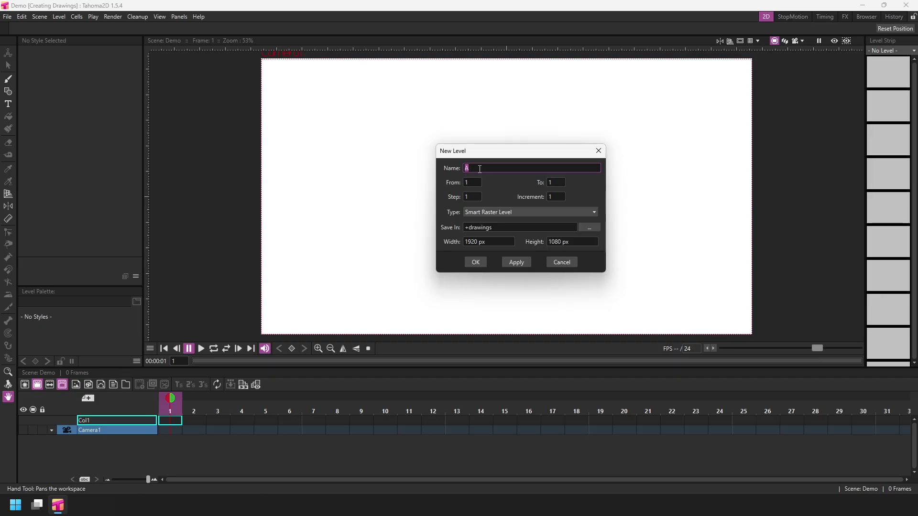
click(477, 262)
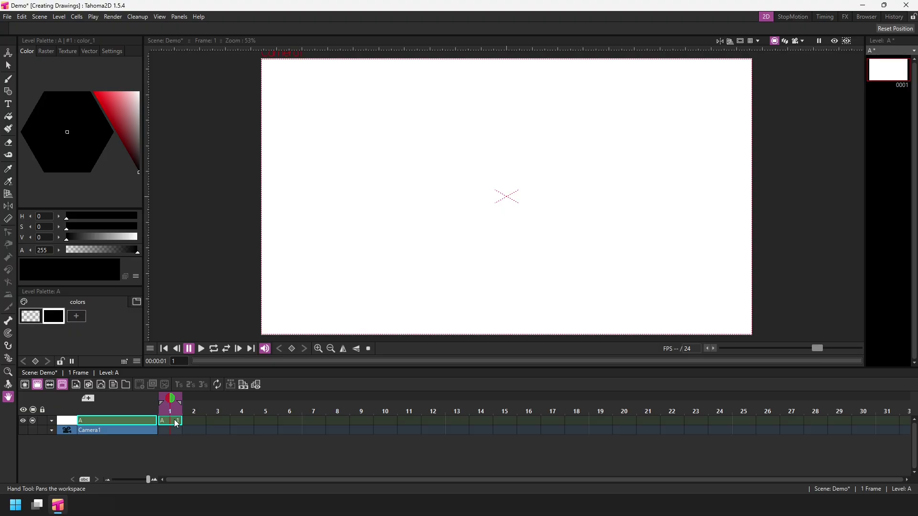
mouse_move(173, 422)
- Create Smart Raster level B with drawings numbered from 10 to 15
click(90, 385)
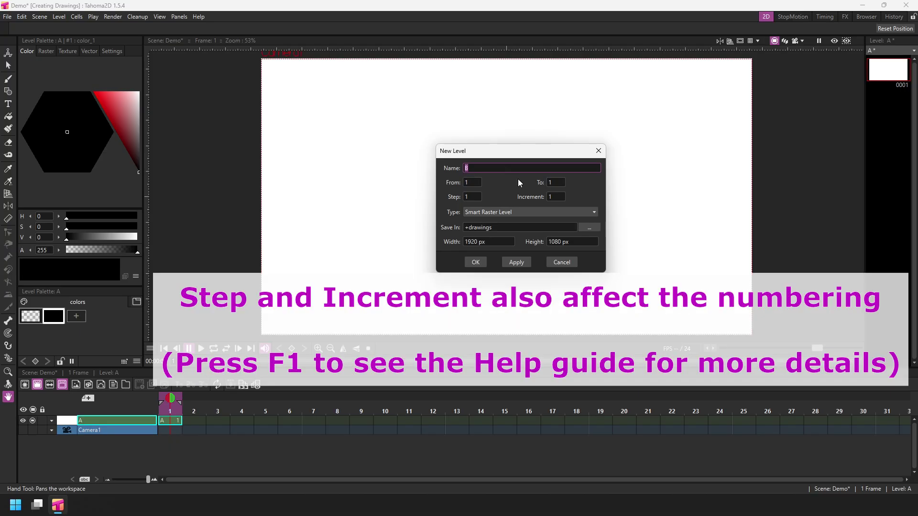
click(471, 185)
text(10)
click(562, 180)
text(15)
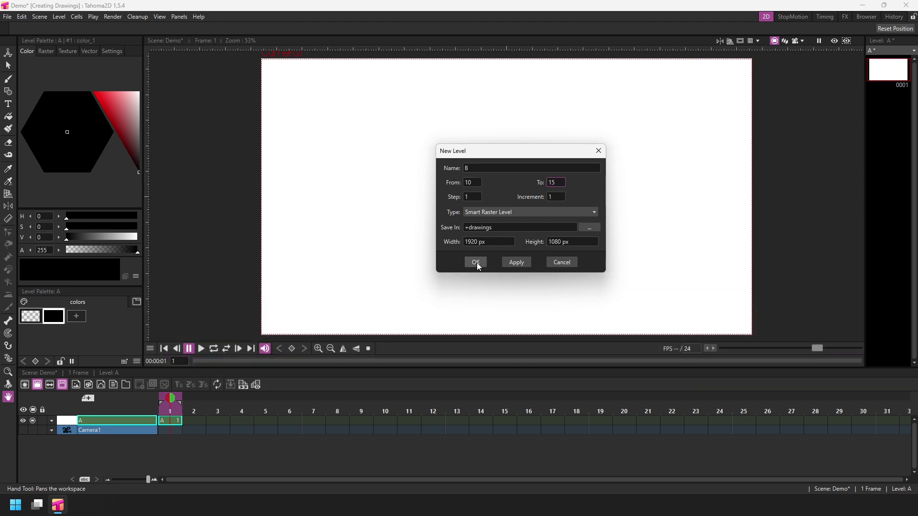
click(476, 262)
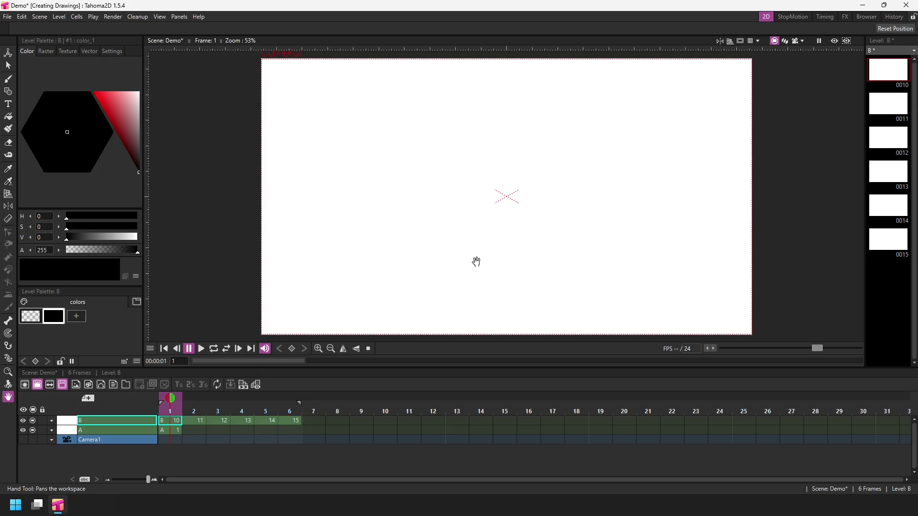
- With the brush and onion skin, draw a stroke on each of drawings B10–B15
click(8, 78)
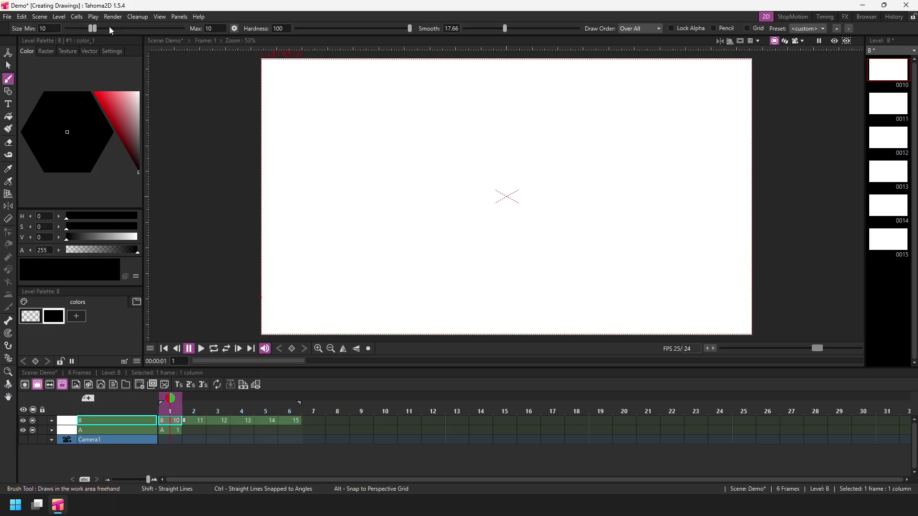
drag(305, 304, 305, 74)
click(193, 421)
click(171, 399)
drag(306, 304, 319, 71)
click(215, 420)
drag(306, 304, 334, 70)
click(241, 420)
mouse_move(307, 307)
mouse_down()
mouse_move(332, 247)
mouse_move(370, 71)
mouse_up()
click(265, 420)
drag(307, 309, 514, 139)
click(289, 420)
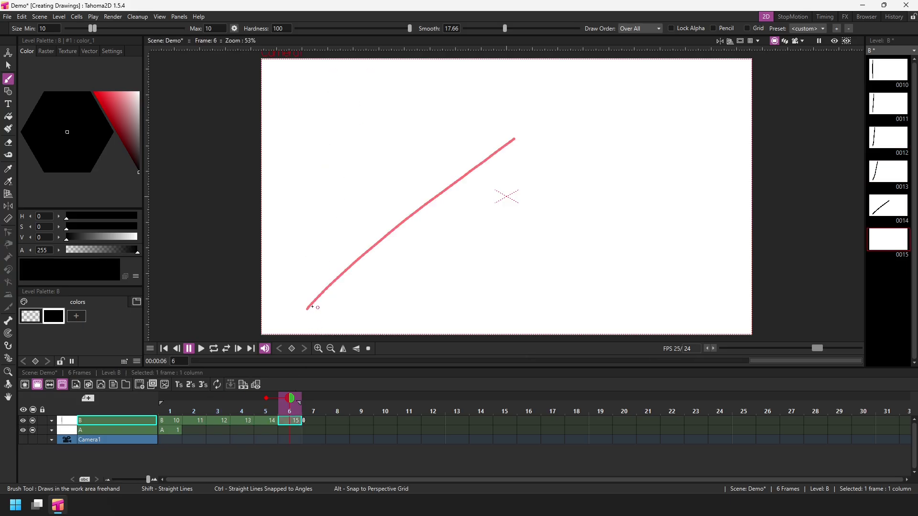
drag(307, 309, 572, 302)
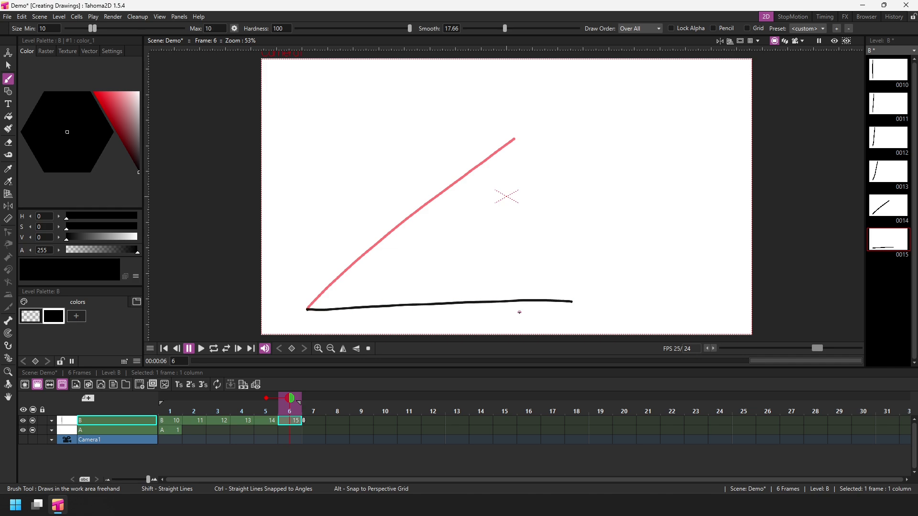
- Shift drawings 11–15 to frames 5–9, play back the animation, and save
shift+click(197, 420)
drag(191, 423, 263, 420)
click(164, 348)
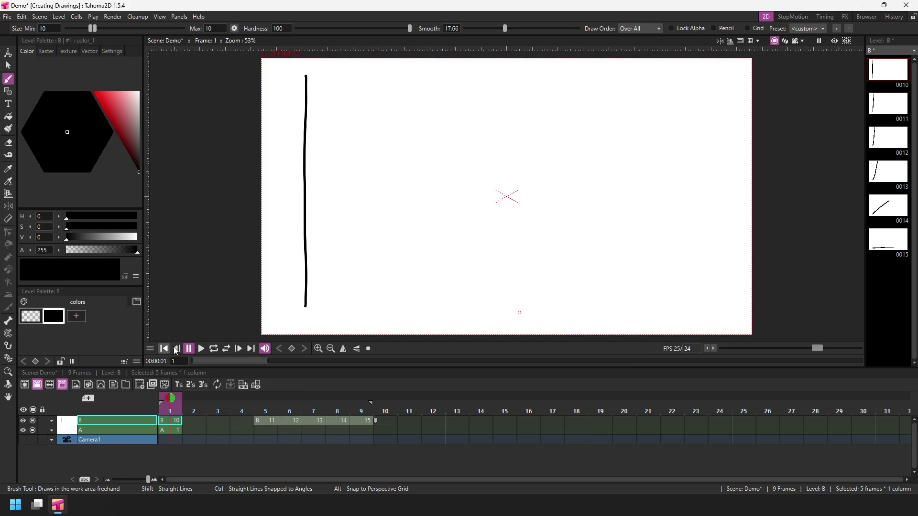
click(201, 349)
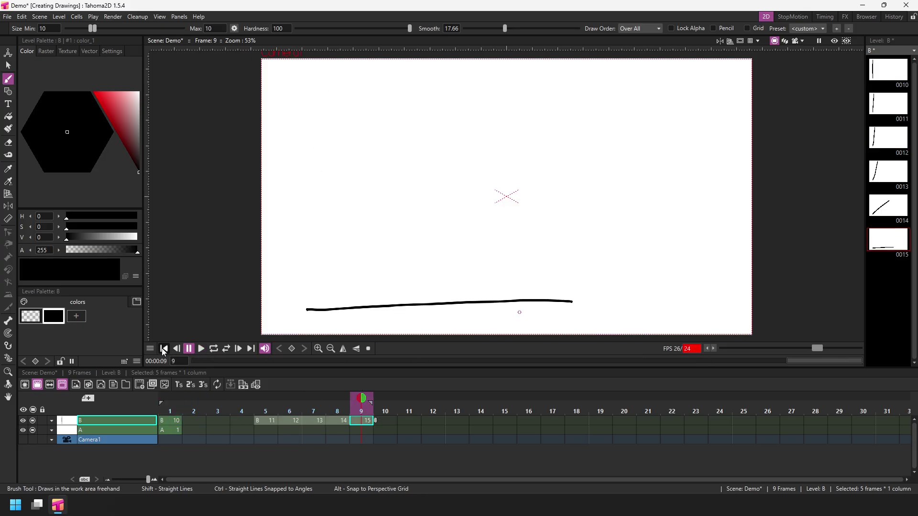
click(163, 349)
click(201, 349)
key(ctrl+s)
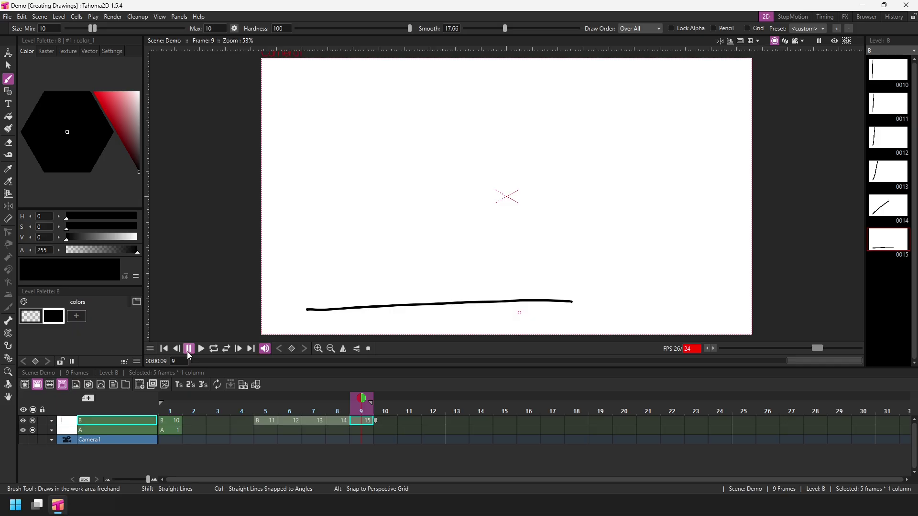
- Enable auto-creation and draw short strokes to create drawings 16 and 17 on frames 10–11
click(384, 421)
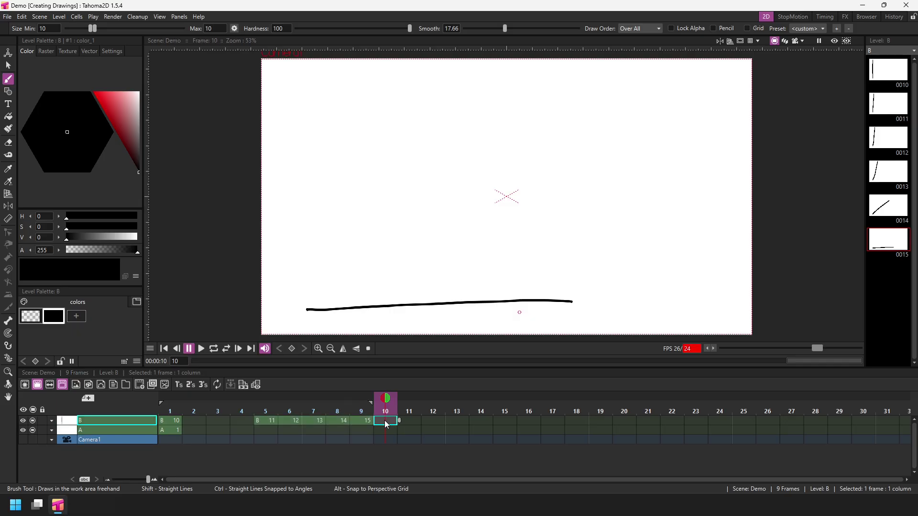
click(25, 387)
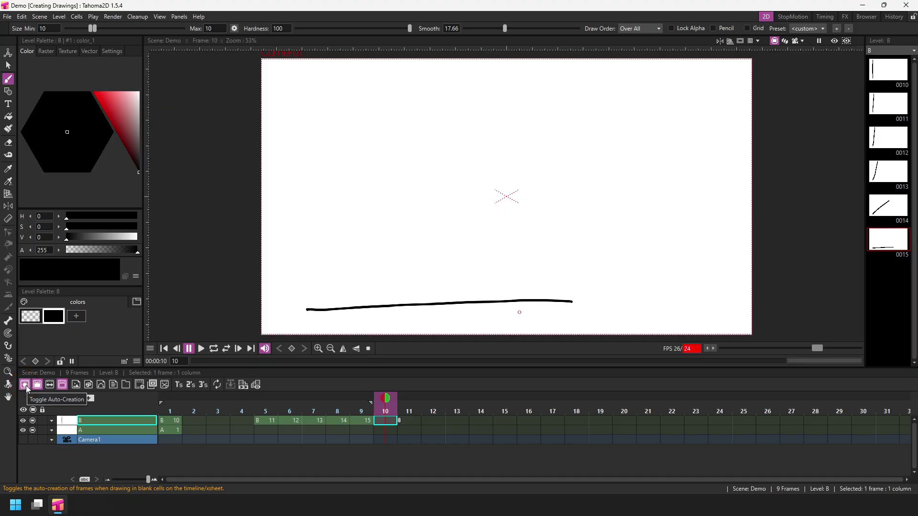
click(362, 399)
drag(307, 309, 415, 290)
drag(570, 298, 431, 285)
key(.)
mouse_move(310, 302)
mouse_down()
mouse_move(438, 270)
mouse_move(565, 289)
mouse_up()
- Create drawing 18 with strokes at frame 12, then blank drawings 19–21 on frames 13–15
click(432, 420)
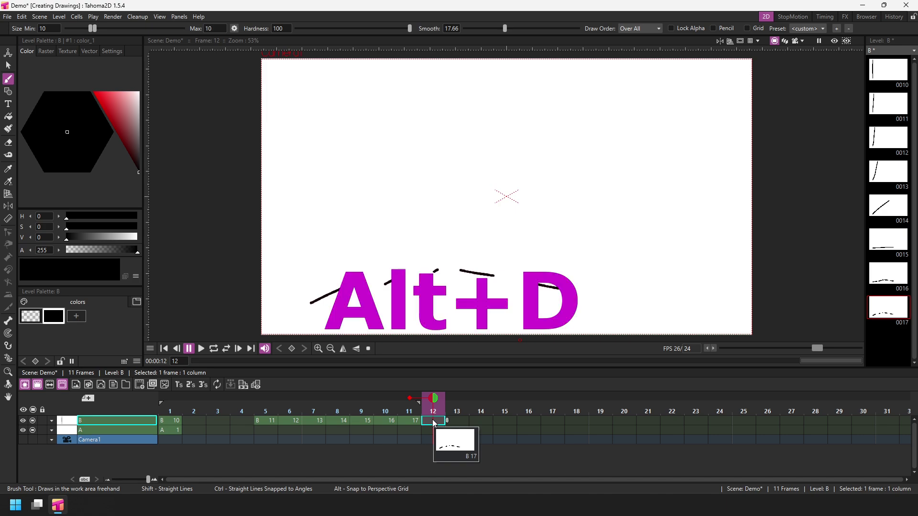
key(alt+d)
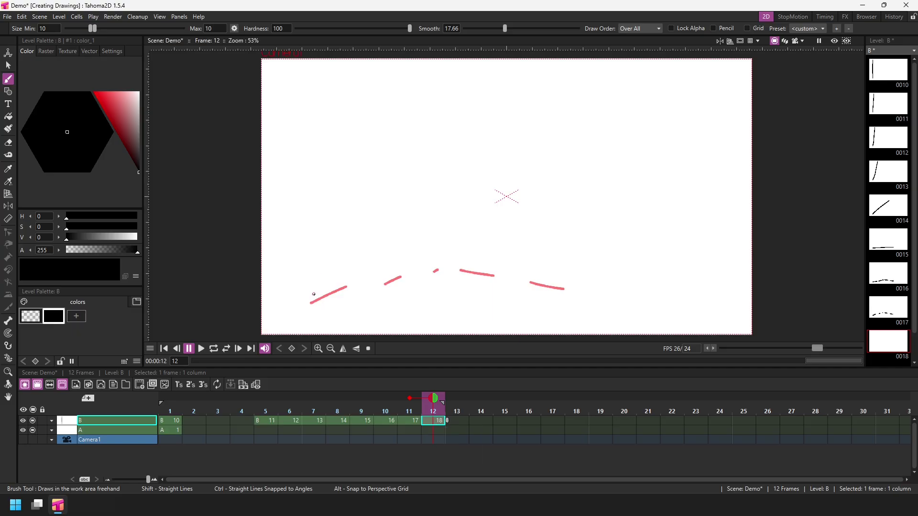
mouse_move(311, 299)
mouse_down()
mouse_move(446, 263)
mouse_move(546, 278)
mouse_move(535, 278)
mouse_move(557, 282)
mouse_up()
click(455, 422)
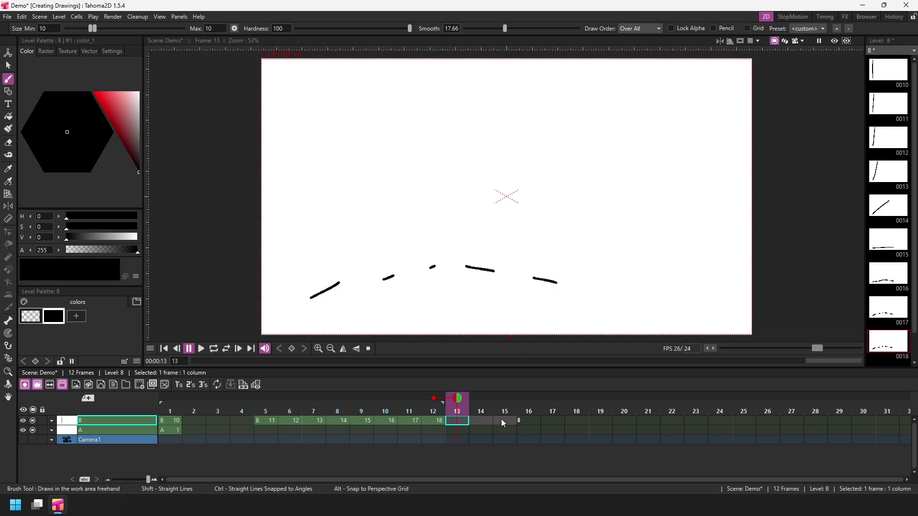
mouse_move(501, 417)
key(alt+d)
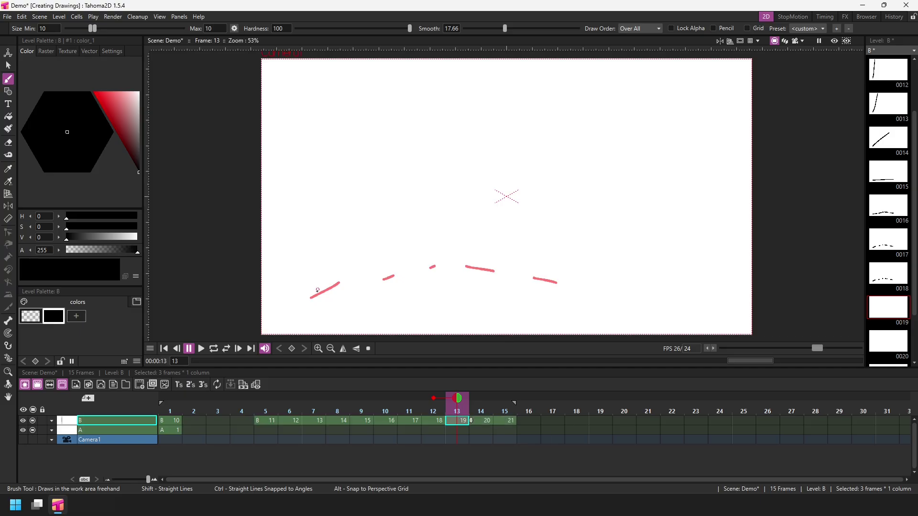
- Trace the onion-skin guide dashes onto drawings 19, 20 and 21
drag(311, 295, 330, 282)
mouse_move(386, 273)
mouse_down()
mouse_move(432, 264)
mouse_move(559, 282)
mouse_up()
key(.)
drag(321, 282, 314, 292)
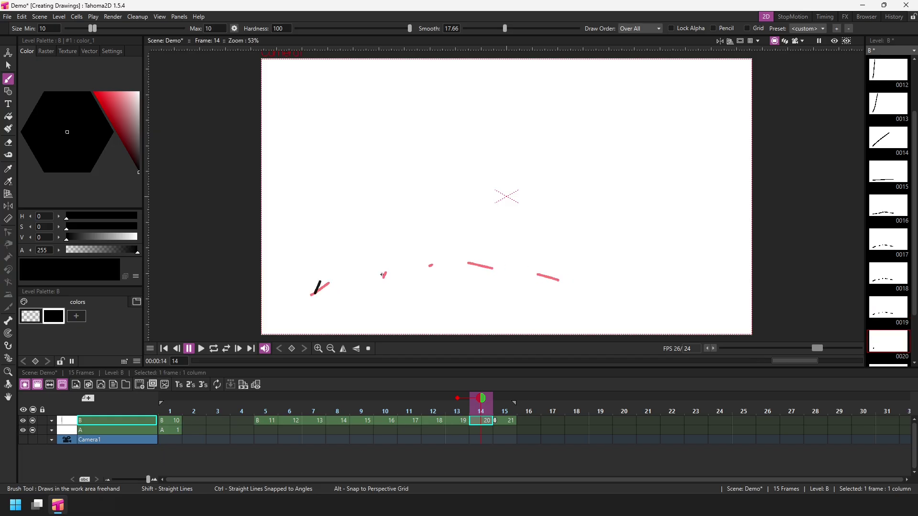
drag(381, 273, 384, 278)
drag(472, 258, 488, 265)
drag(548, 274, 560, 279)
click(499, 420)
drag(319, 282, 315, 291)
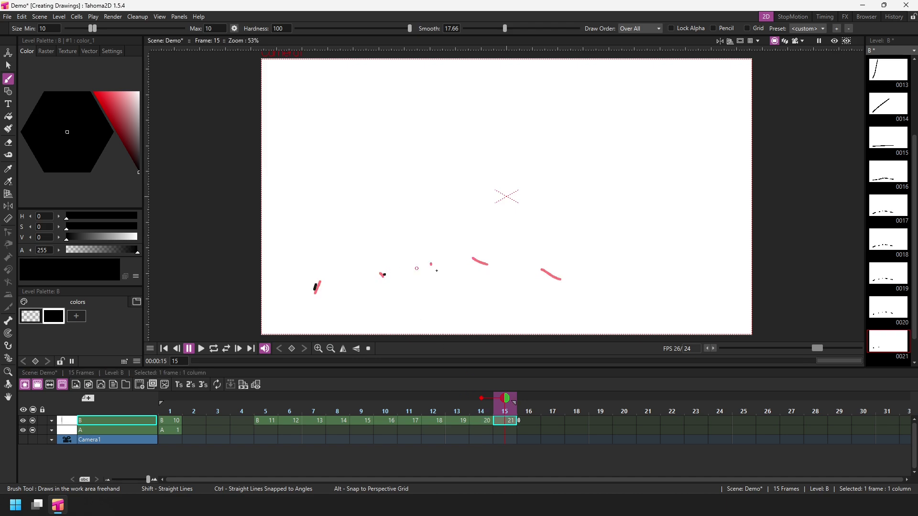
drag(477, 257, 482, 261)
drag(551, 269, 557, 275)
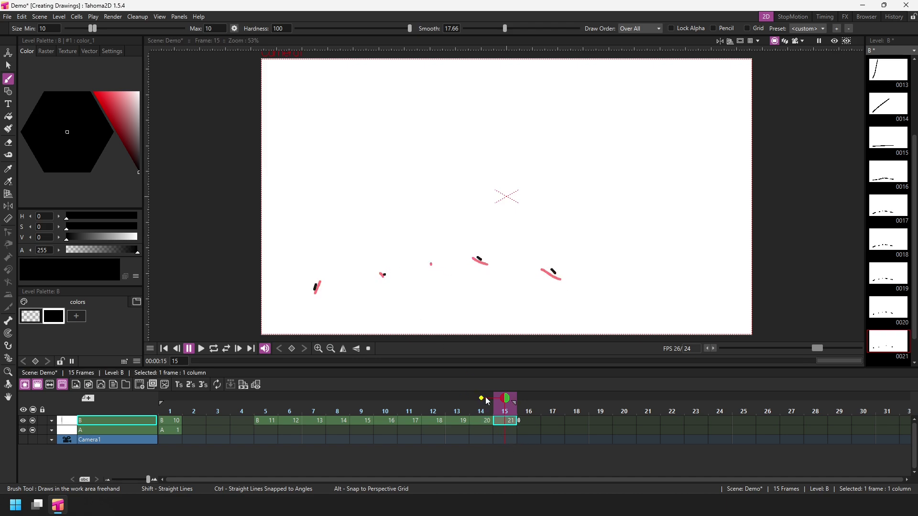
- Add a stop frame hold at frame 16, play back, save, and hide column B from the camstand
right_click(531, 424)
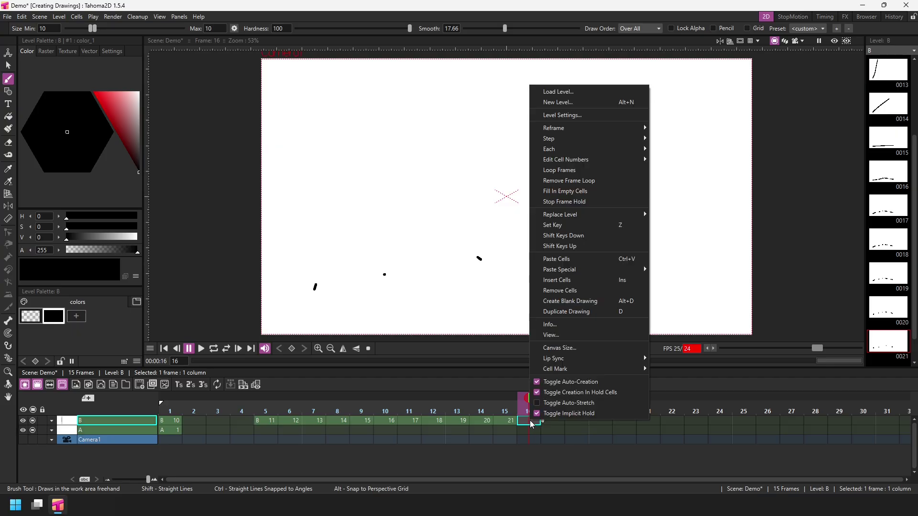
click(565, 202)
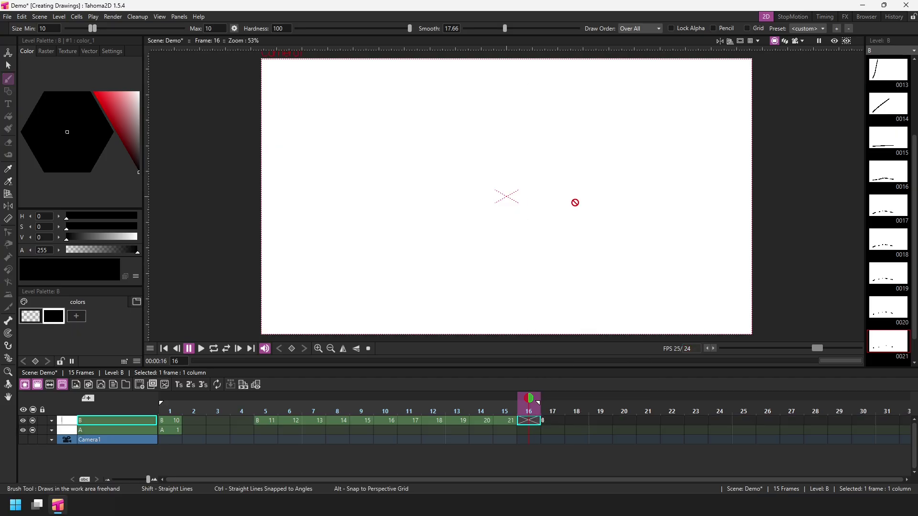
click(164, 349)
click(201, 348)
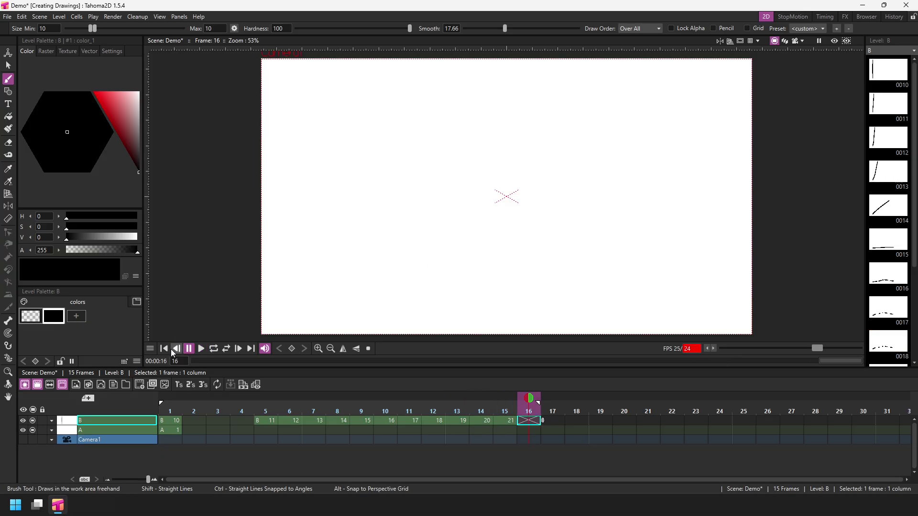
click(201, 348)
key(ctrl+s)
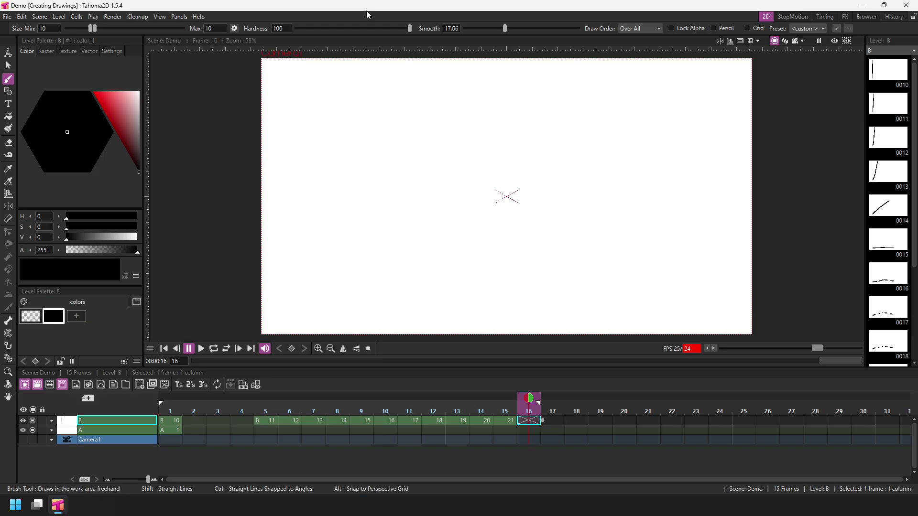
click(33, 421)
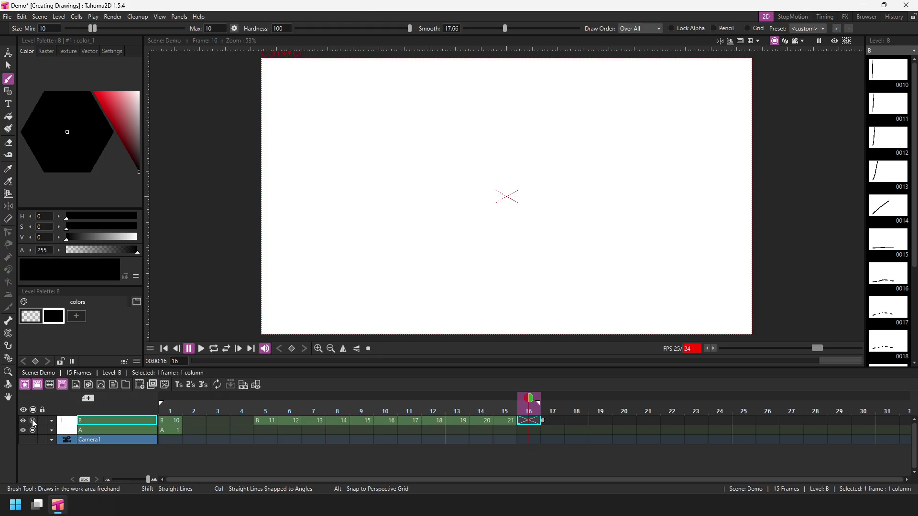
- In drawing A1, set brush smoothing to 11.06 and draw the figure's head
click(167, 429)
key(ctrl+s)
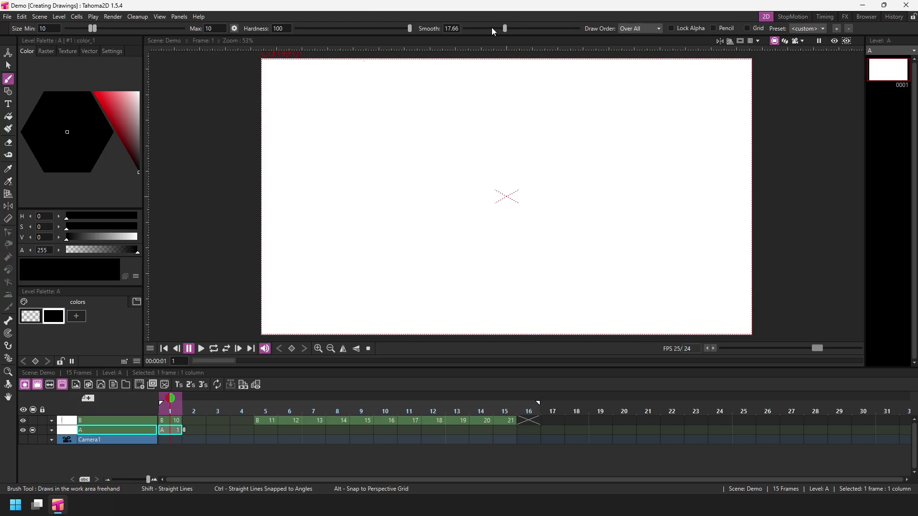
drag(505, 29, 489, 28)
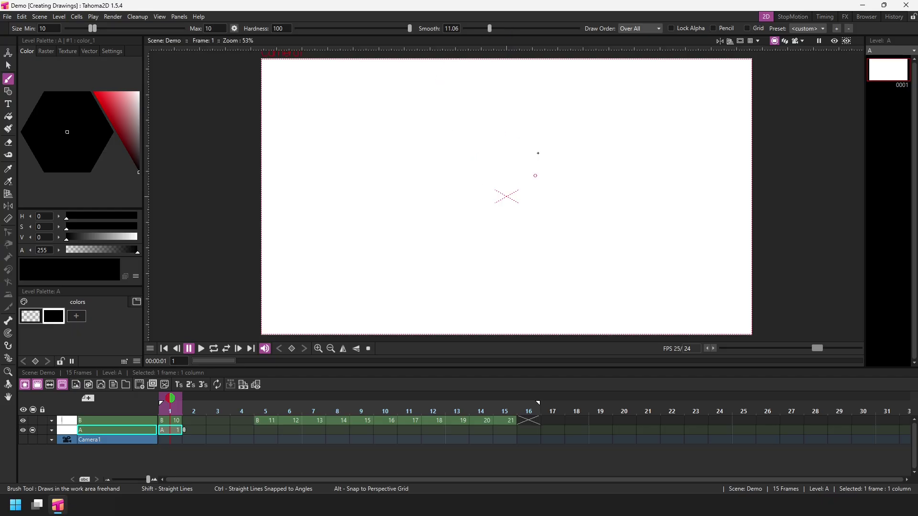
mouse_move(531, 141)
mouse_down()
mouse_move(464, 172)
mouse_move(537, 174)
mouse_move(539, 147)
mouse_move(534, 174)
mouse_up()
key(e)
key(b)
- Draw the figure's body with a band across it and two legs
drag(471, 196, 469, 281)
mouse_move(531, 191)
mouse_down()
mouse_move(523, 269)
mouse_move(488, 285)
mouse_move(525, 281)
mouse_up()
drag(468, 251, 521, 253)
drag(475, 283, 465, 314)
drag(518, 285, 522, 315)
- Add eyes with a pupil, a mouth curve, and a hair curl, saving the scene
mouse_move(498, 149)
mouse_down()
mouse_move(487, 169)
mouse_move(496, 149)
mouse_move(509, 164)
mouse_move(521, 154)
mouse_move(494, 156)
mouse_move(526, 150)
mouse_up()
click(515, 158)
drag(502, 181, 497, 185)
key(ctrl+s)
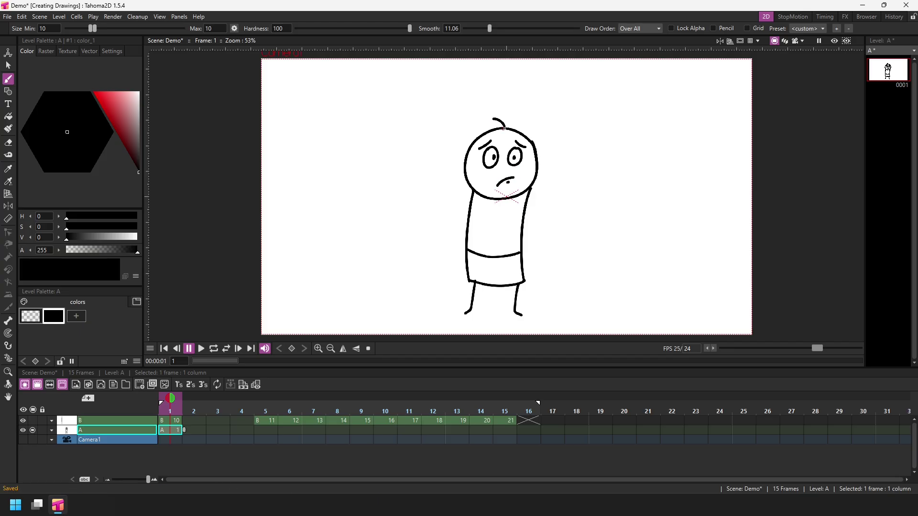
drag(494, 122, 508, 128)
key(ctrl+s)
- Draw one arm raised to the head and the other bent on the hip, then save
mouse_move(533, 188)
mouse_down()
mouse_move(558, 174)
mouse_move(546, 155)
mouse_move(562, 109)
mouse_move(535, 140)
mouse_up()
mouse_move(474, 190)
mouse_down()
mouse_move(440, 215)
mouse_move(465, 235)
mouse_up()
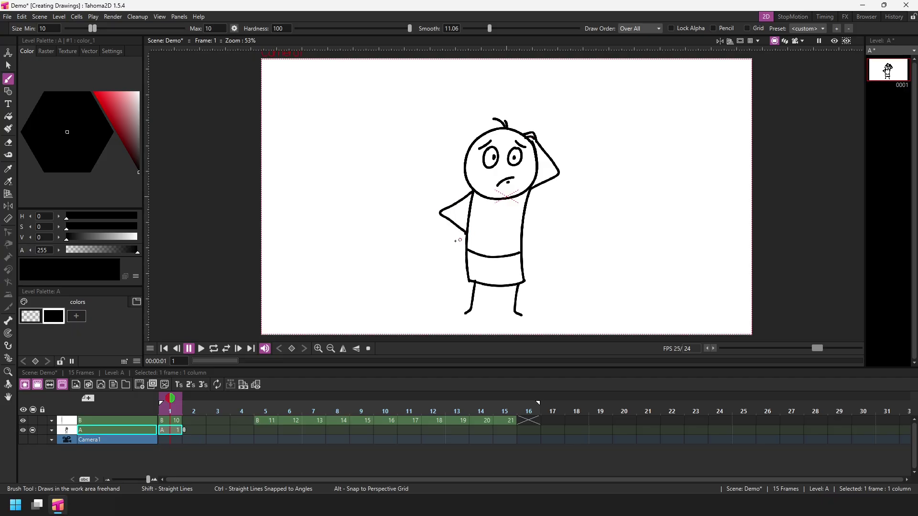
drag(465, 232, 452, 240)
key(ctrl+s)
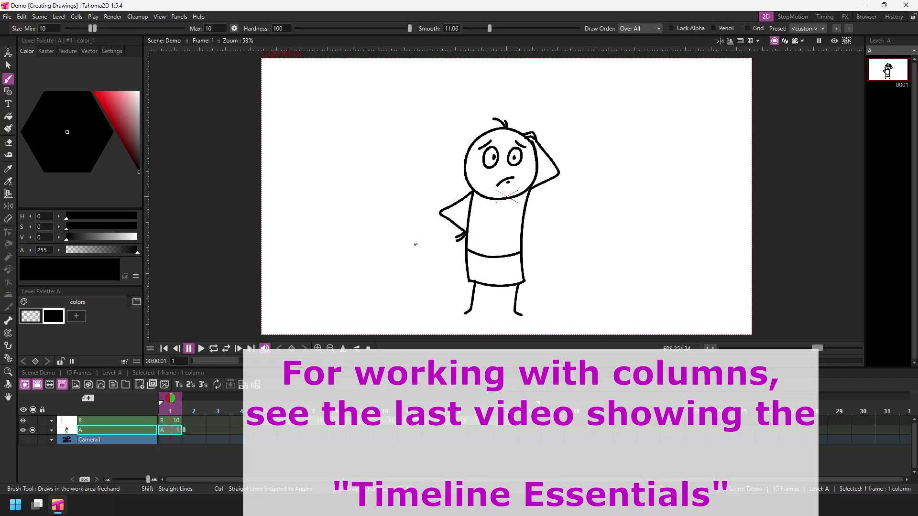
- Insert an empty column and paste a copy of cell A1 into its frame 3
click(139, 429)
key(Insert)
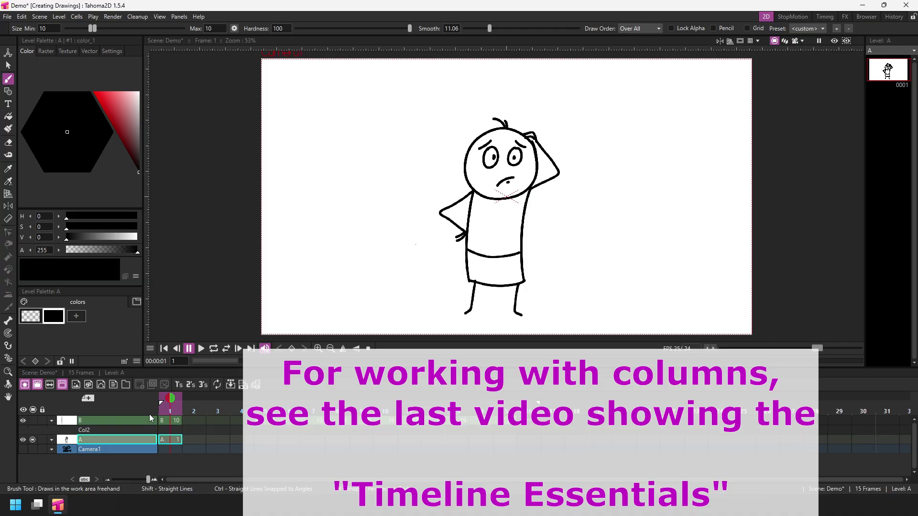
right_click(168, 439)
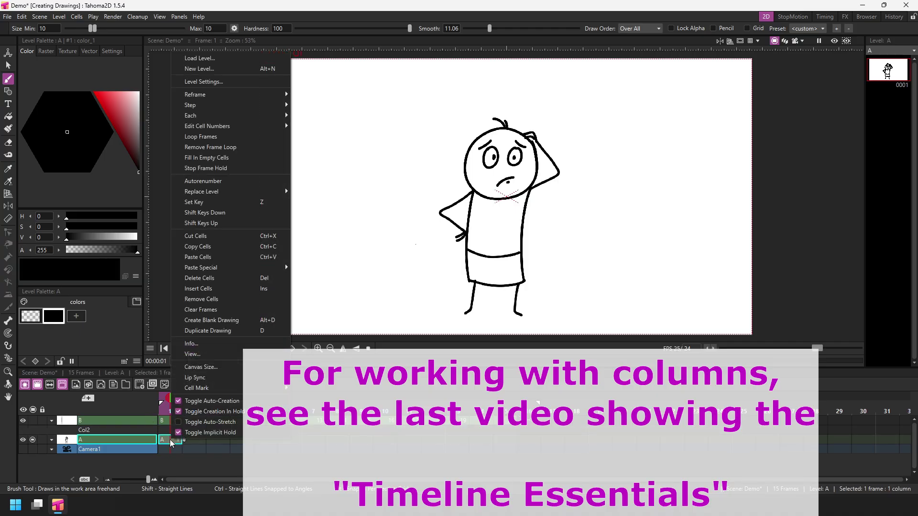
click(211, 246)
click(171, 431)
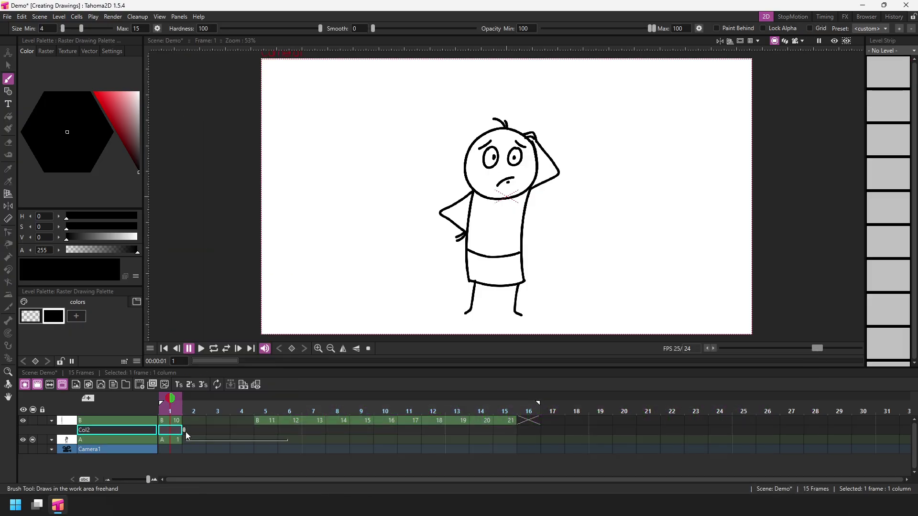
click(216, 430)
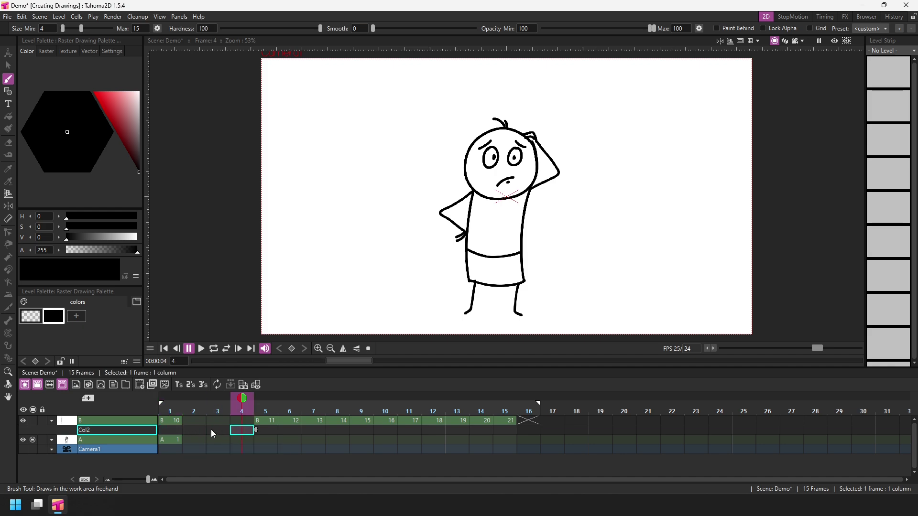
key(ctrl+v)
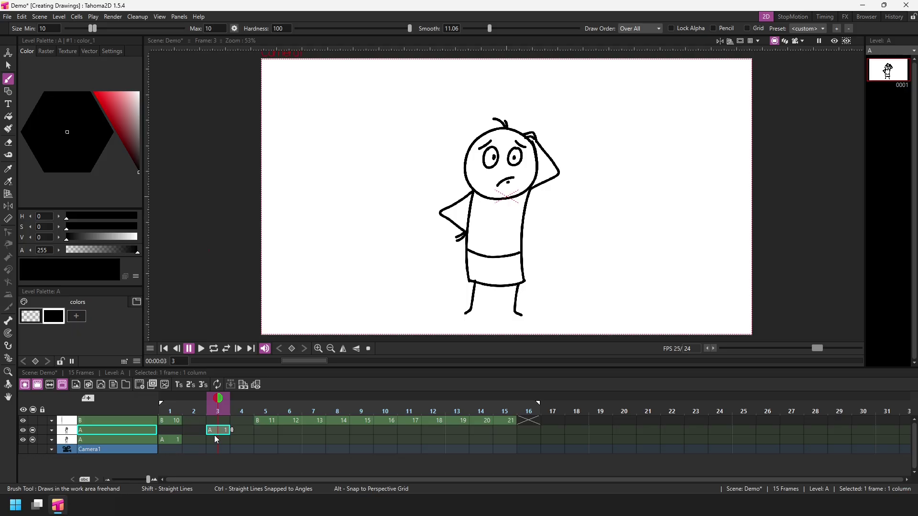
- Move the pasted figure left with the Animate tool and scale it down to about 62%
click(9, 53)
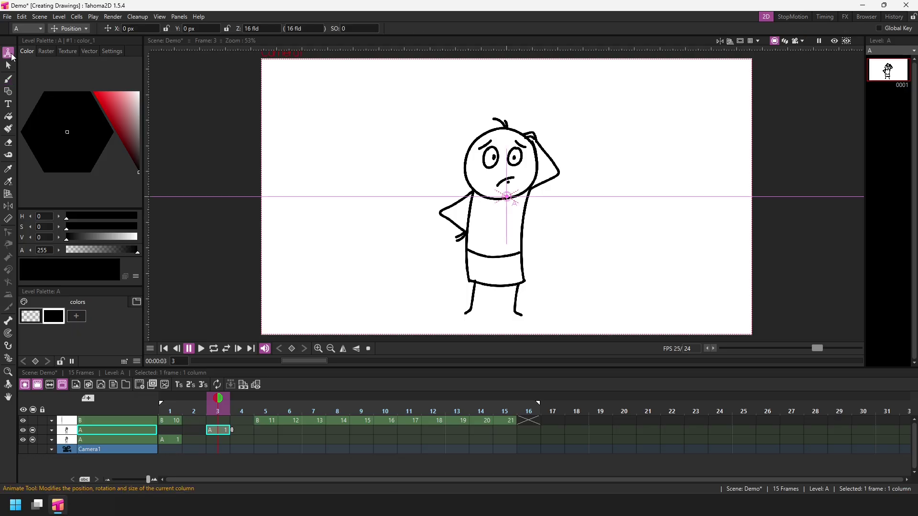
drag(481, 241, 354, 221)
click(86, 28)
click(96, 62)
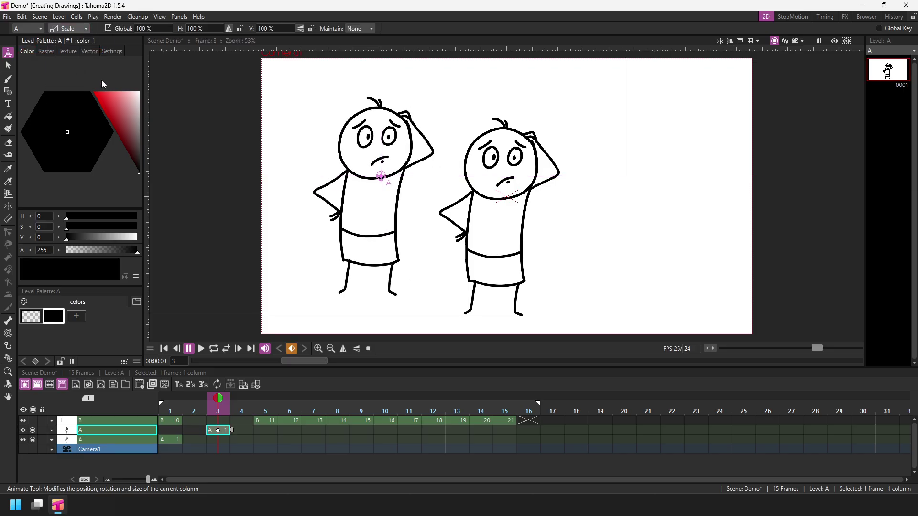
drag(355, 269, 371, 236)
- Rotate the small figure about −10.62° and save the scene
click(82, 29)
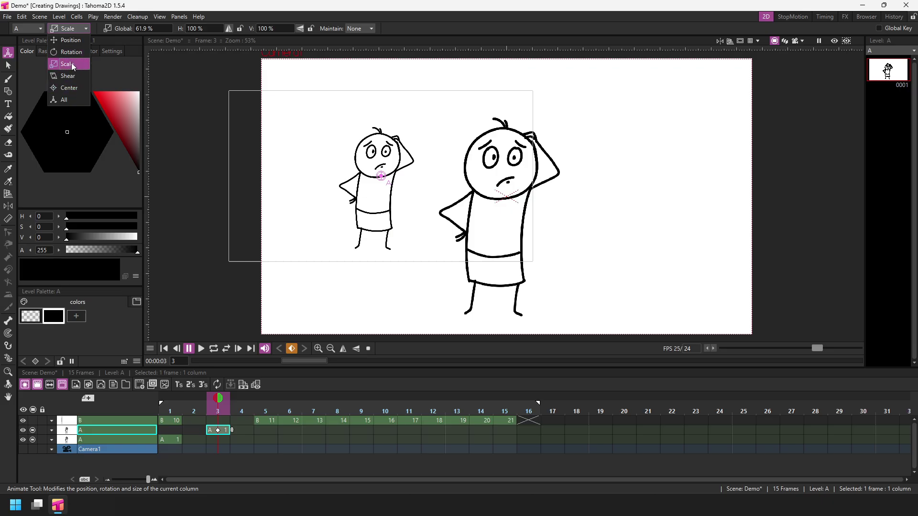
click(74, 51)
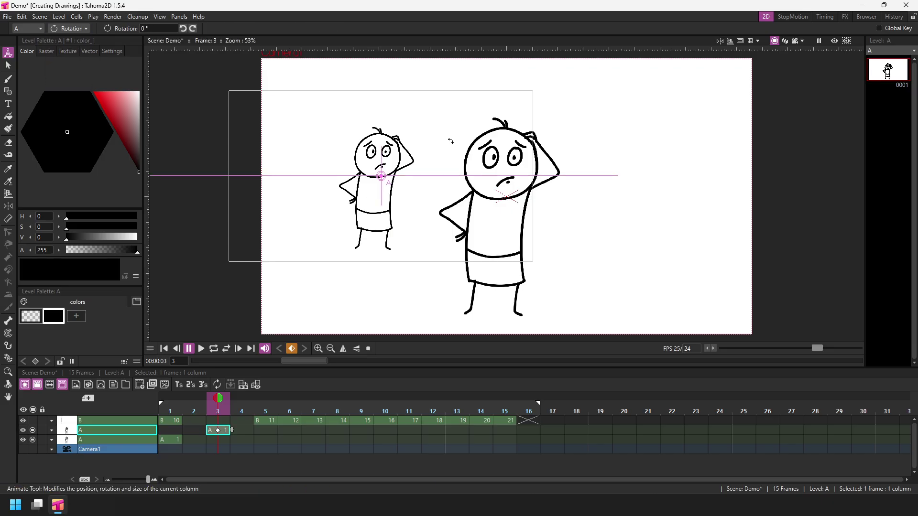
drag(451, 141, 456, 155)
key(ctrl+s)
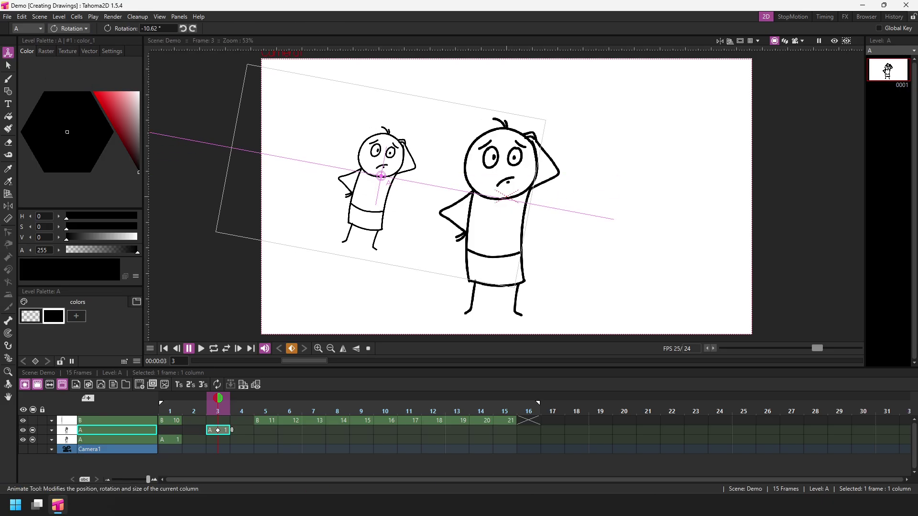
click(135, 421)
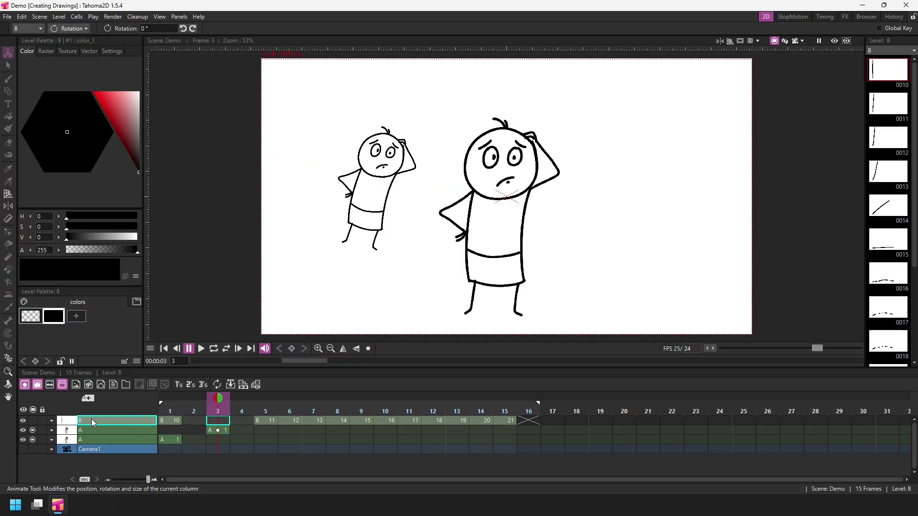
- Copy column B and paste it as a duplicate column above the original
right_click(126, 422)
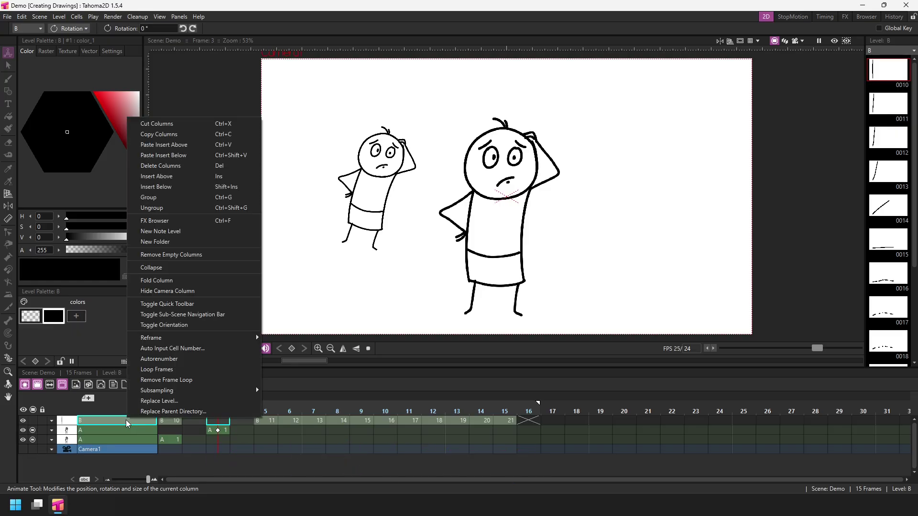
click(191, 134)
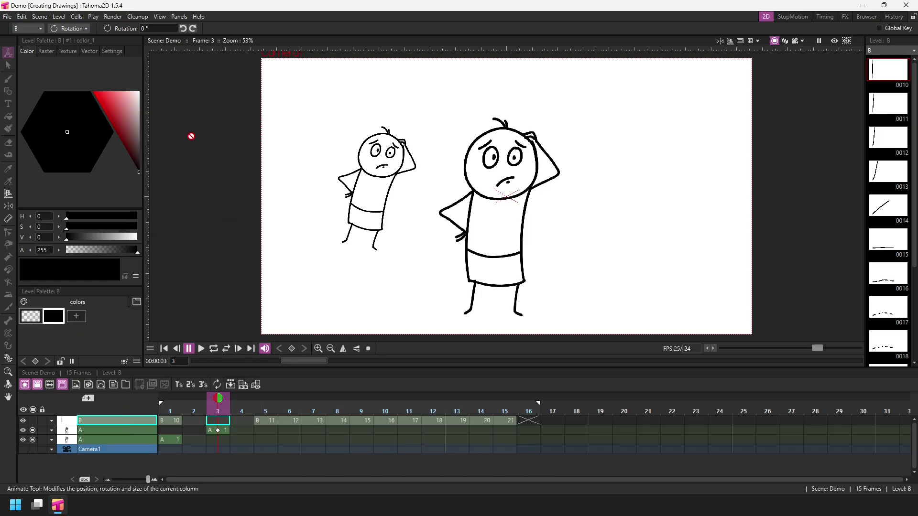
right_click(142, 420)
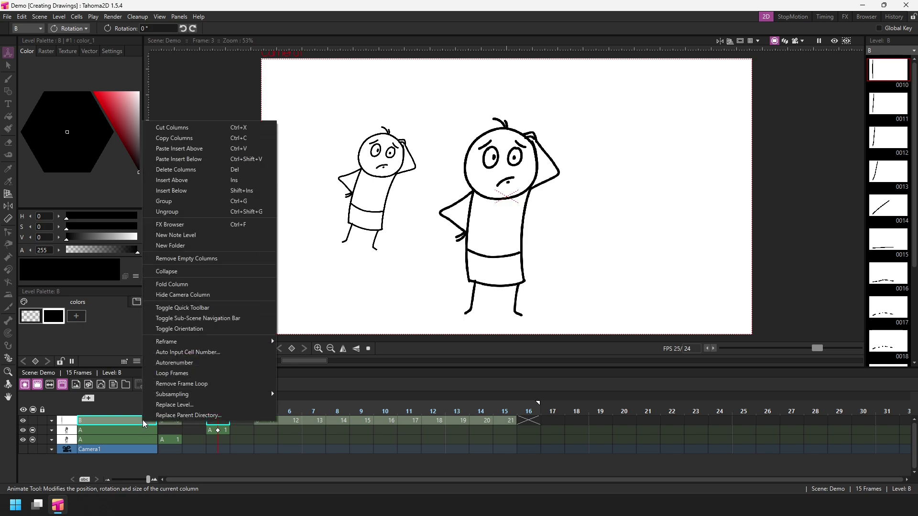
click(211, 151)
click(134, 424)
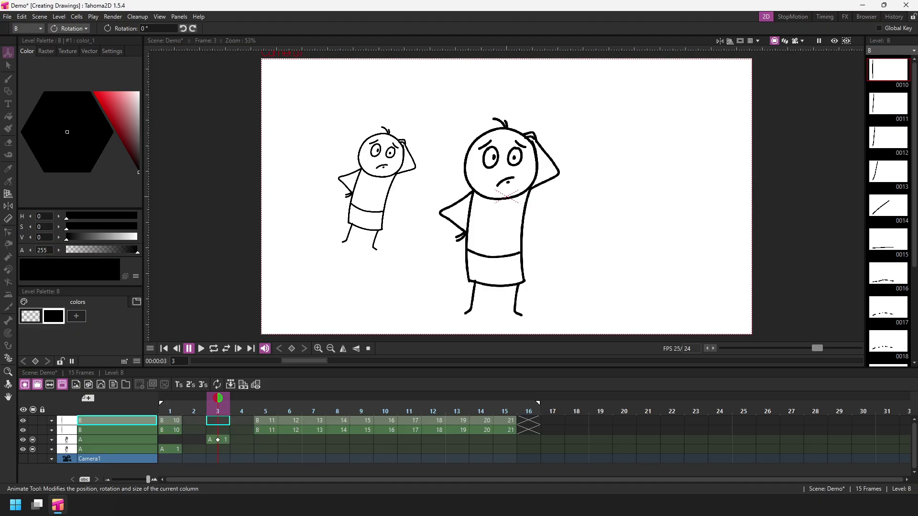
- Move the small figure's A1 cell to frame 1, erase and redraw the mouth, then save
click(171, 450)
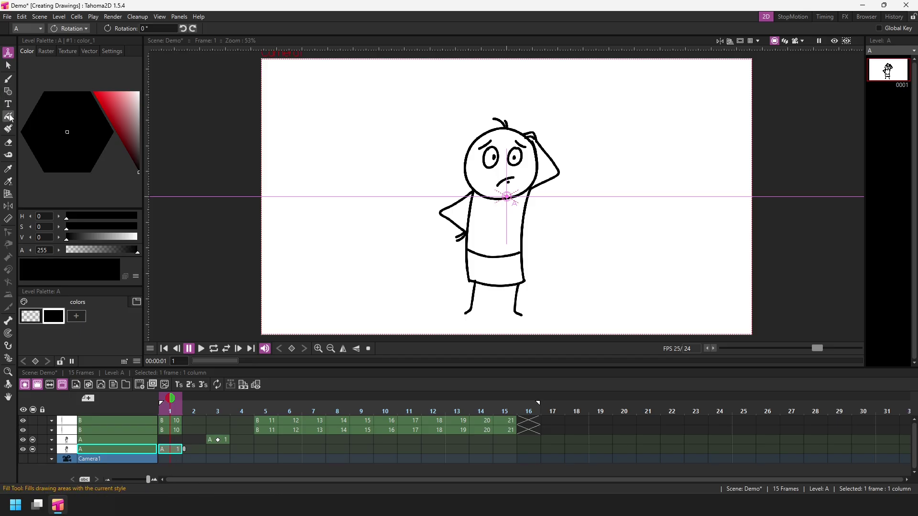
click(9, 143)
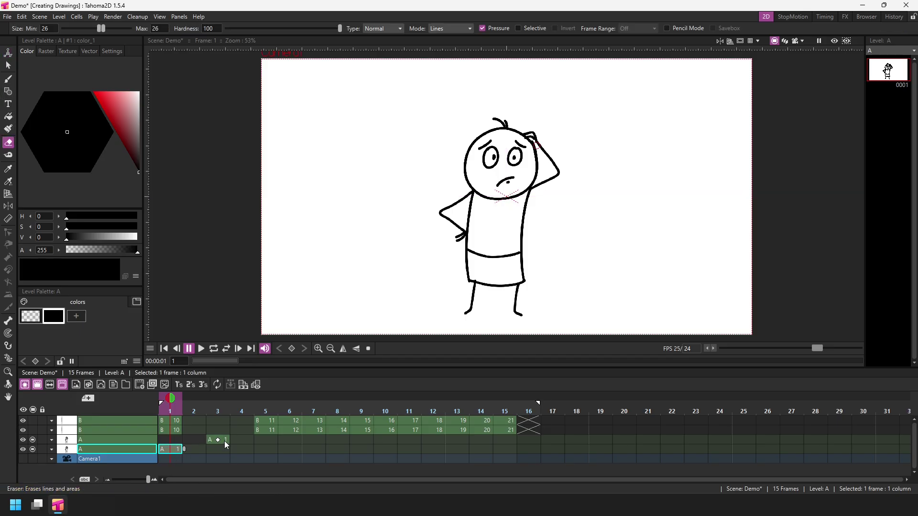
drag(225, 441, 177, 441)
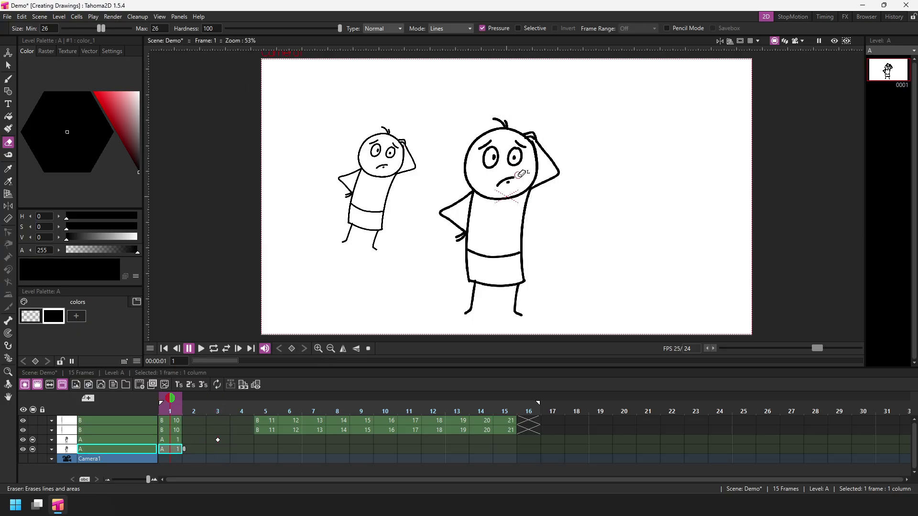
mouse_move(519, 176)
mouse_down()
mouse_move(496, 175)
mouse_move(522, 177)
mouse_up()
key(b)
key(ctrl+s)
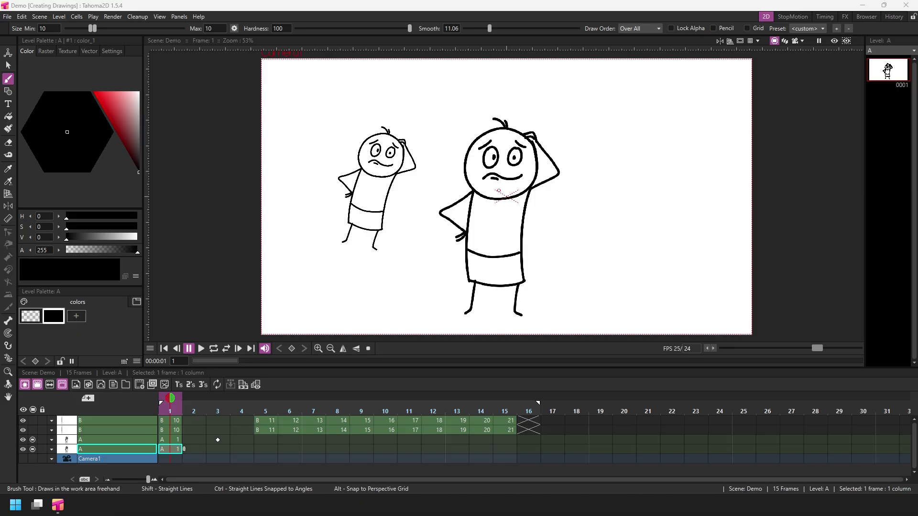
- Hide the small figure, save, and duplicate frame 2 of the bottom A column as drawing A2
click(32, 440)
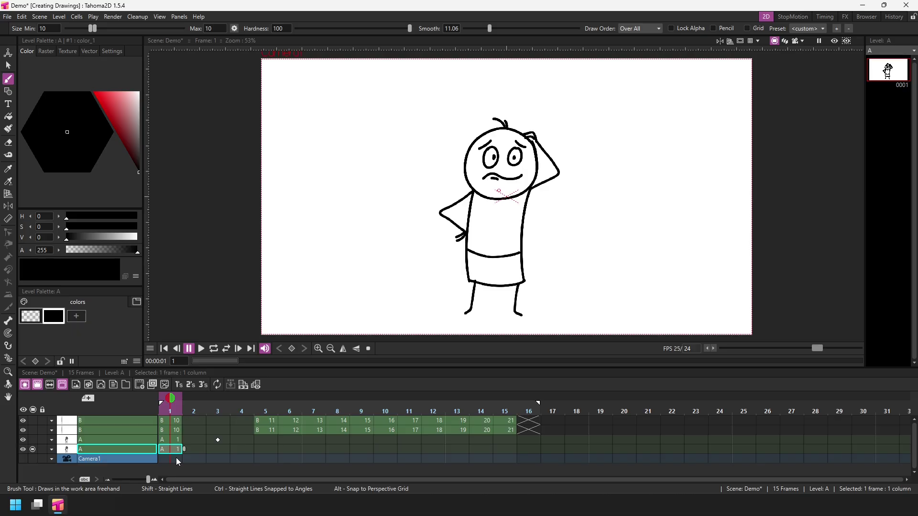
key(ctrl+s)
click(193, 450)
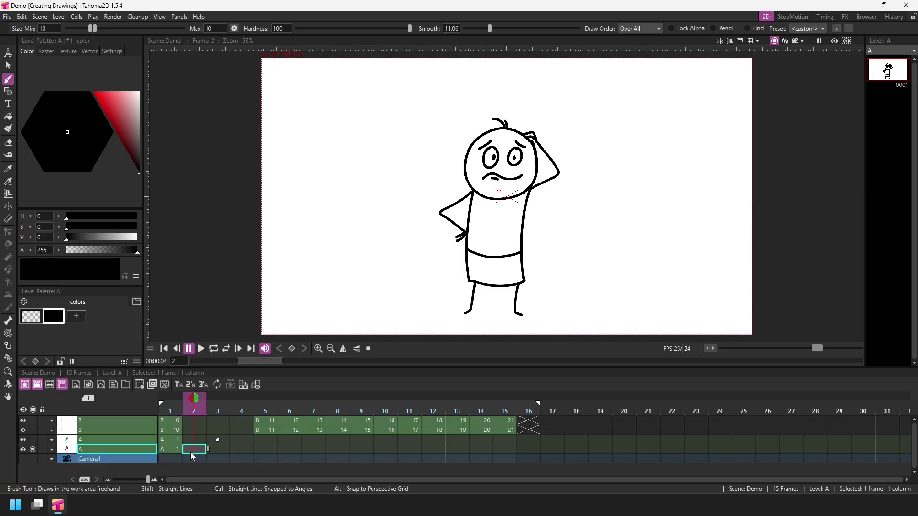
right_click(194, 452)
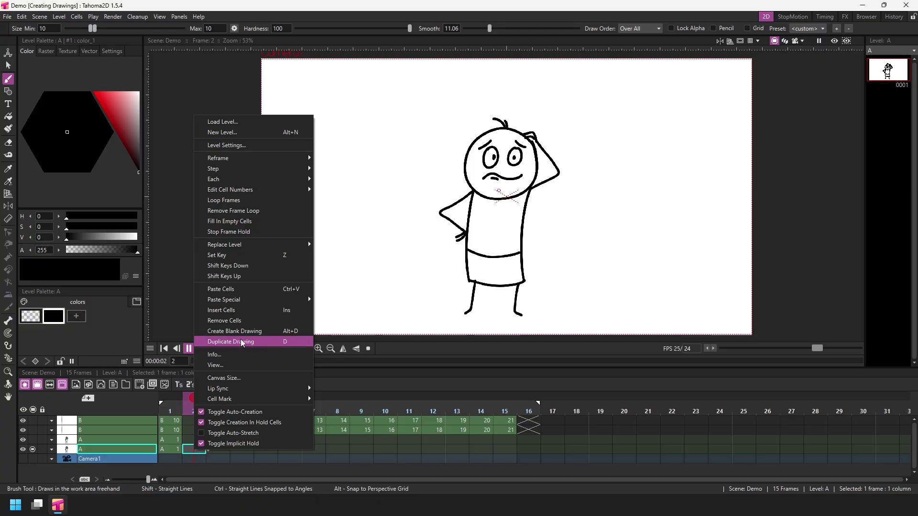
click(292, 344)
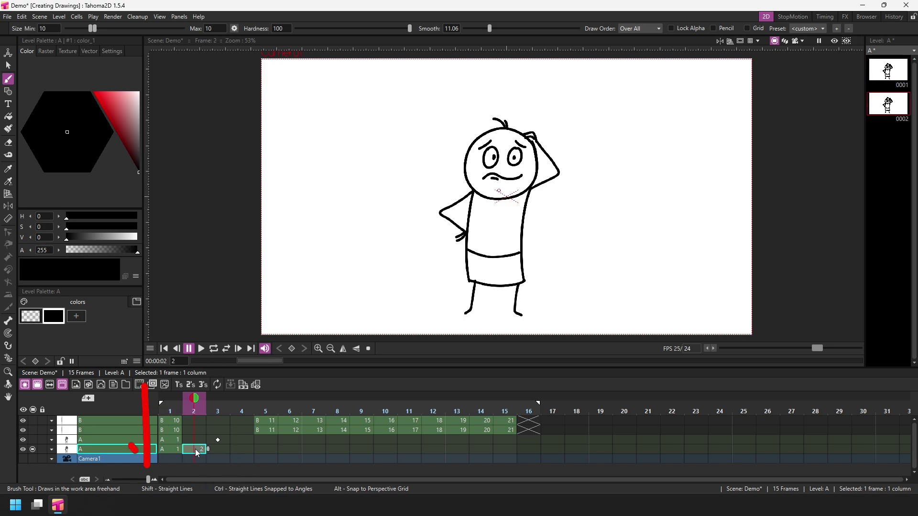
- Replace the wavy mouth in drawing A2 with a smile, then compare frames 1 and 2
mouse_move(195, 449)
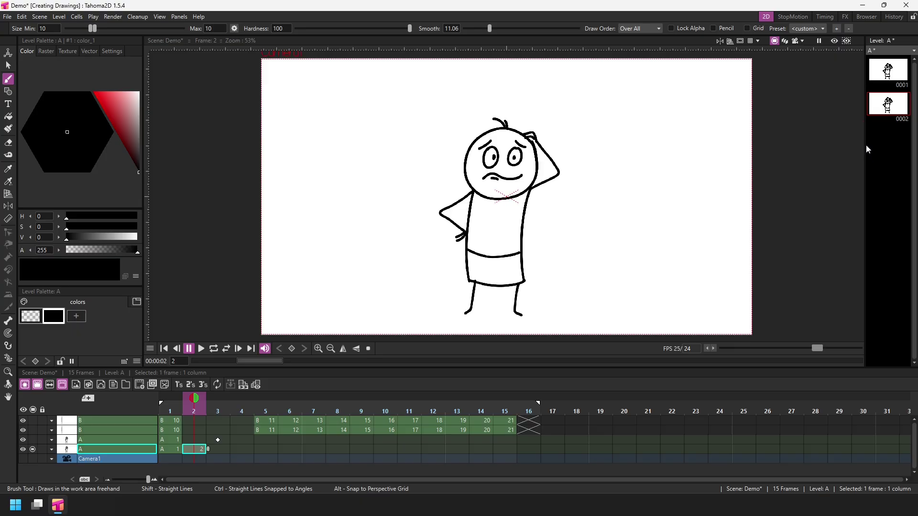
click(199, 450)
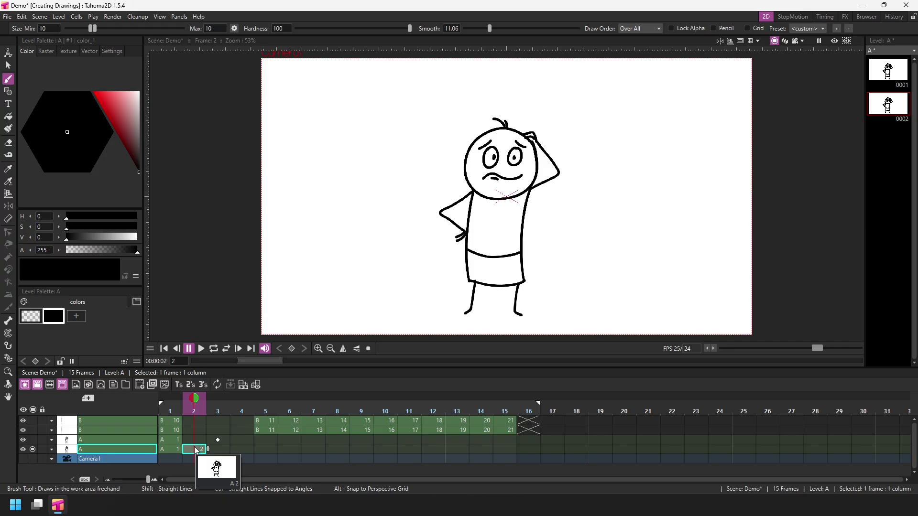
click(9, 144)
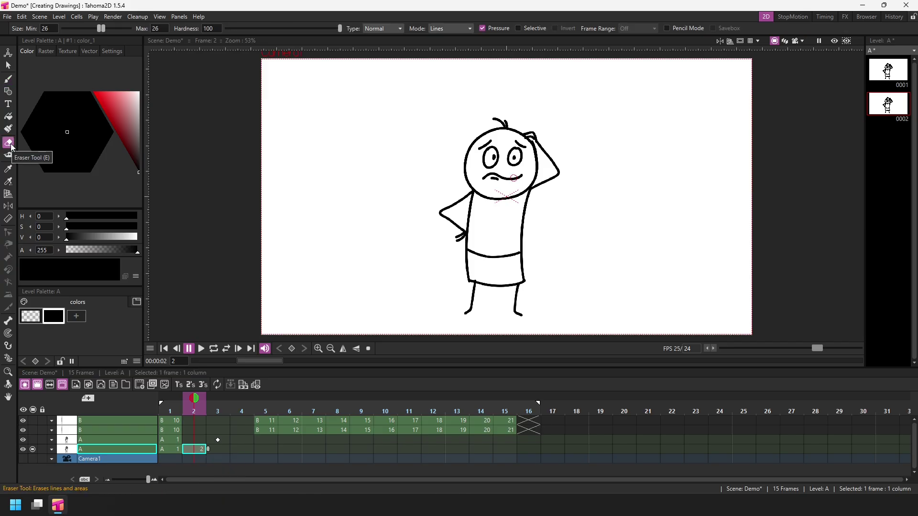
mouse_move(486, 177)
mouse_down()
mouse_move(524, 176)
mouse_move(522, 168)
mouse_up()
key(b)
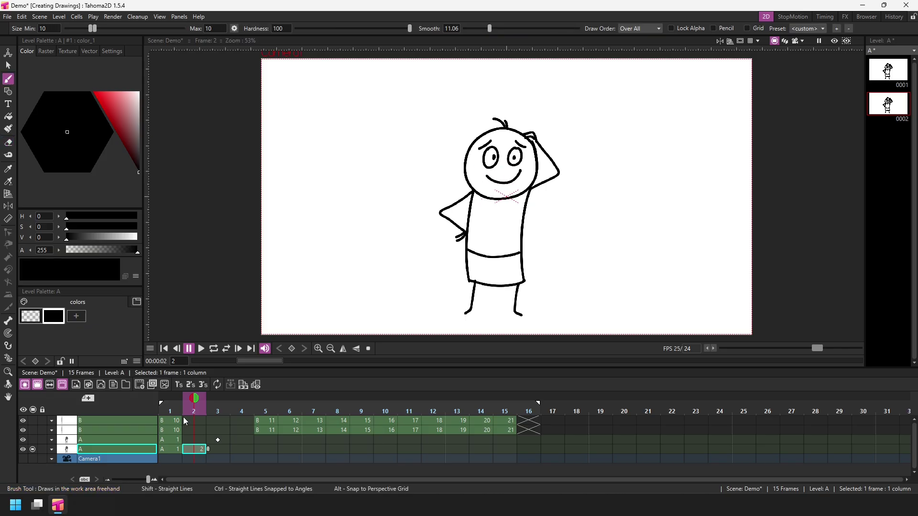
click(176, 411)
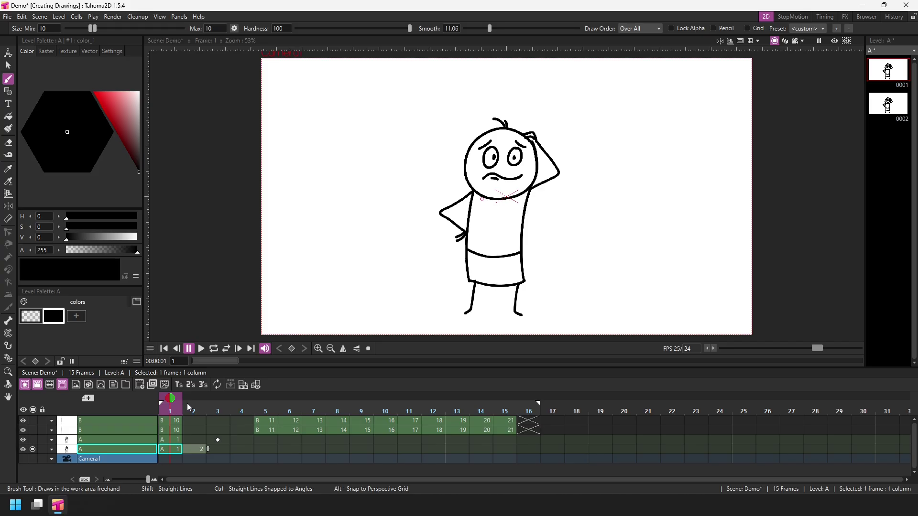
click(194, 411)
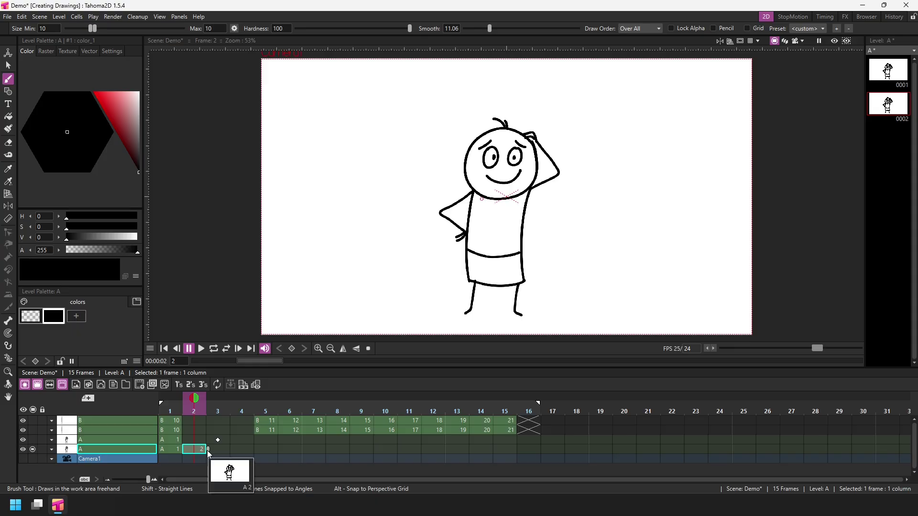
- Copy the frame-1 cell of the lower A column
click(171, 450)
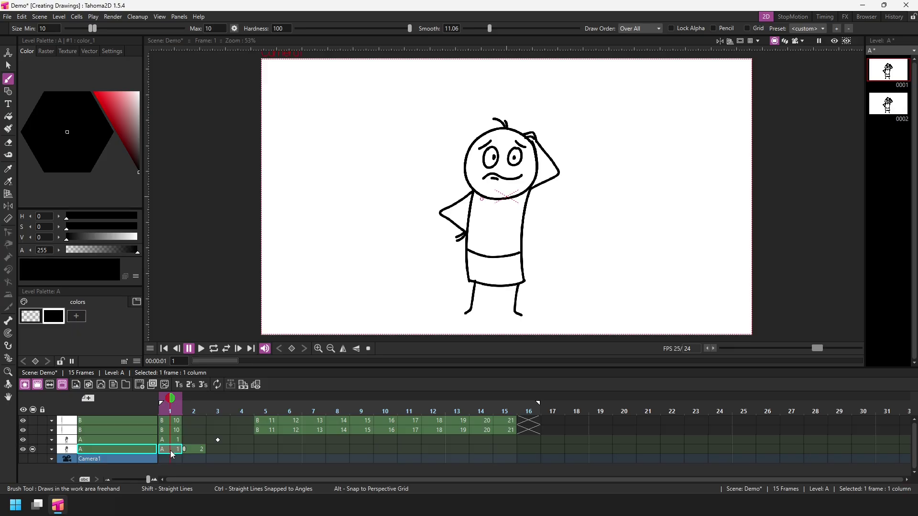
right_click(170, 449)
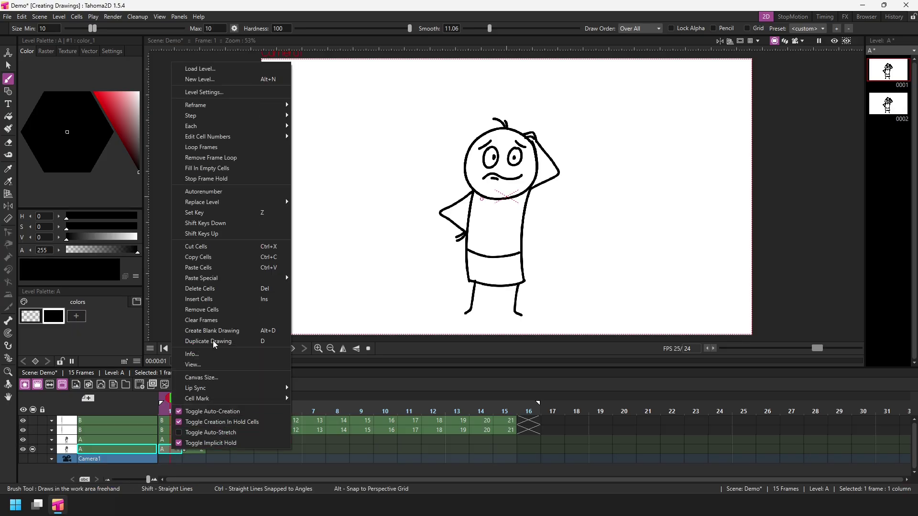
click(228, 258)
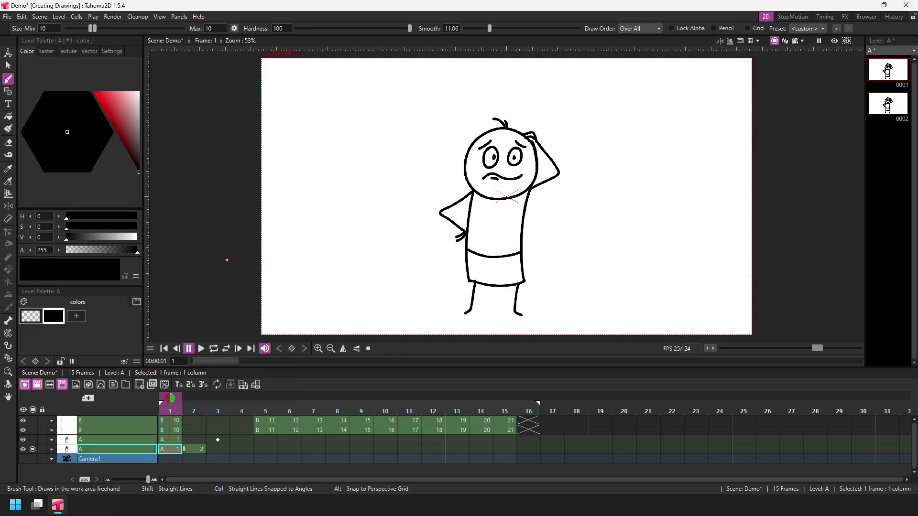
- Show the third column and paste the drawing as an independent copy at its frame 9
click(32, 438)
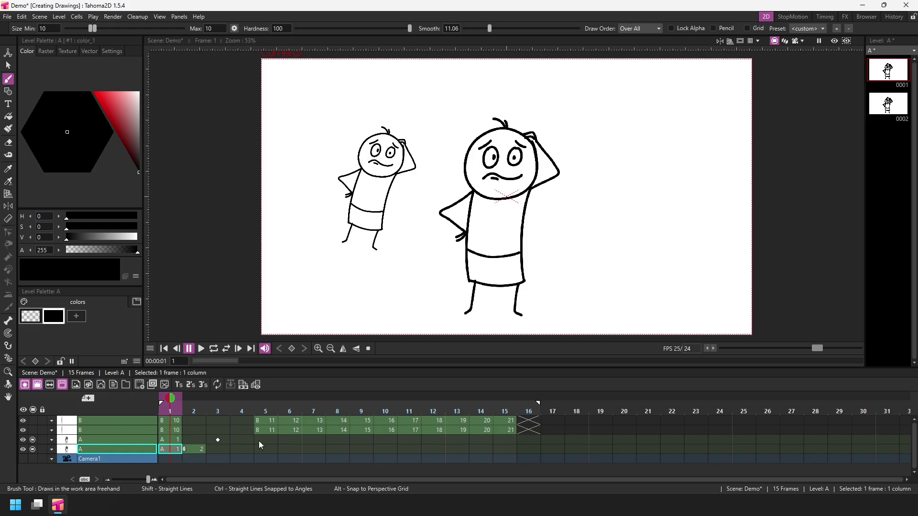
click(361, 441)
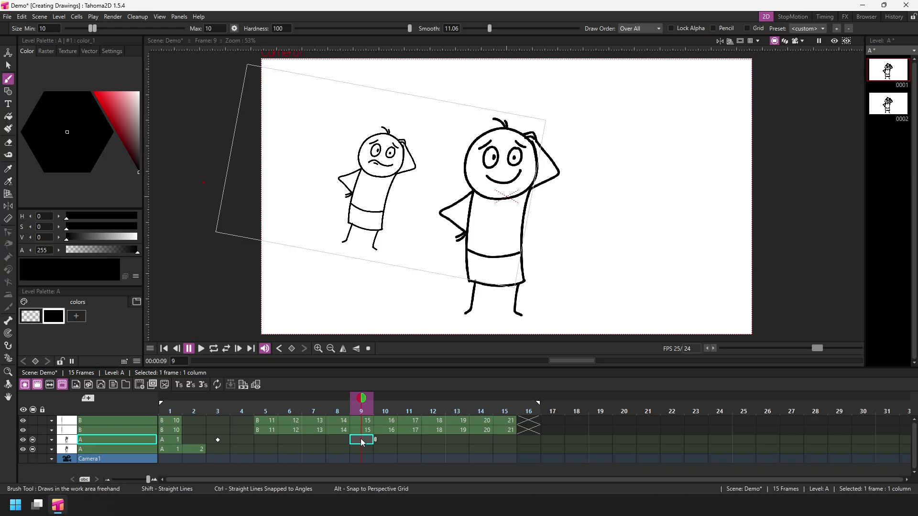
right_click(361, 441)
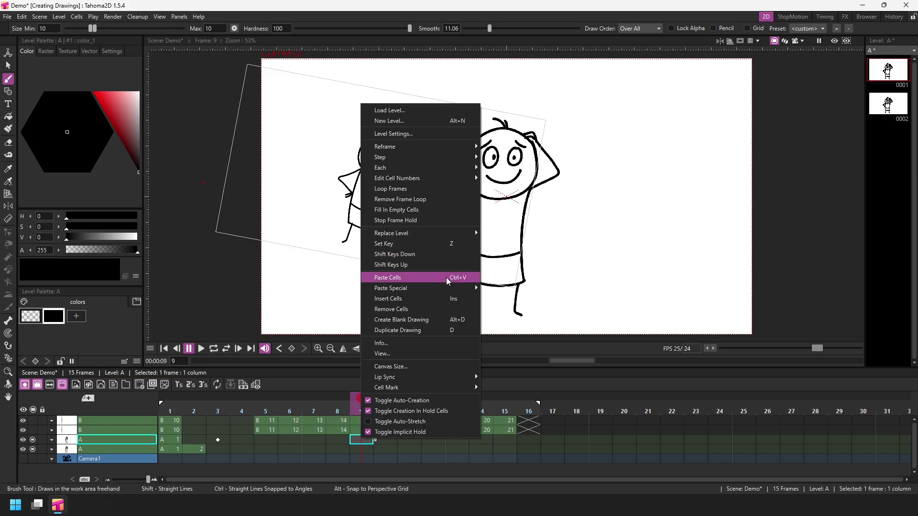
mouse_move(385, 289)
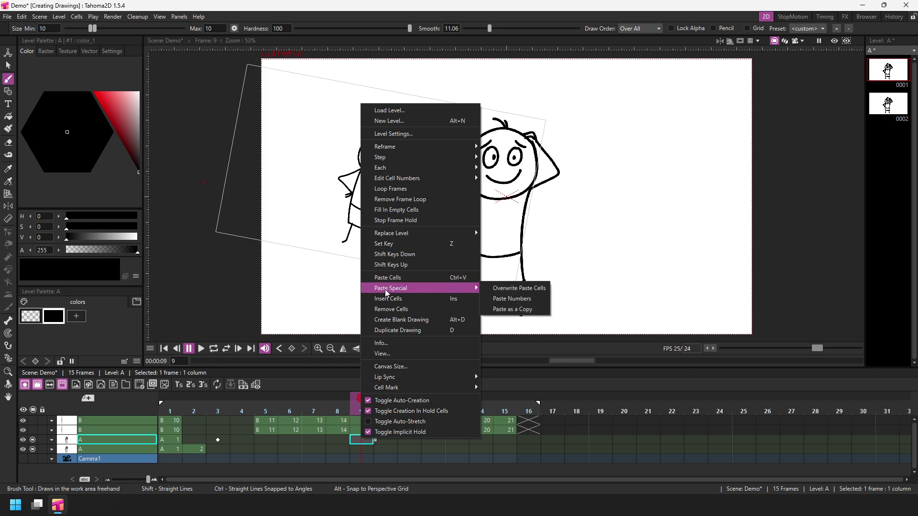
click(537, 311)
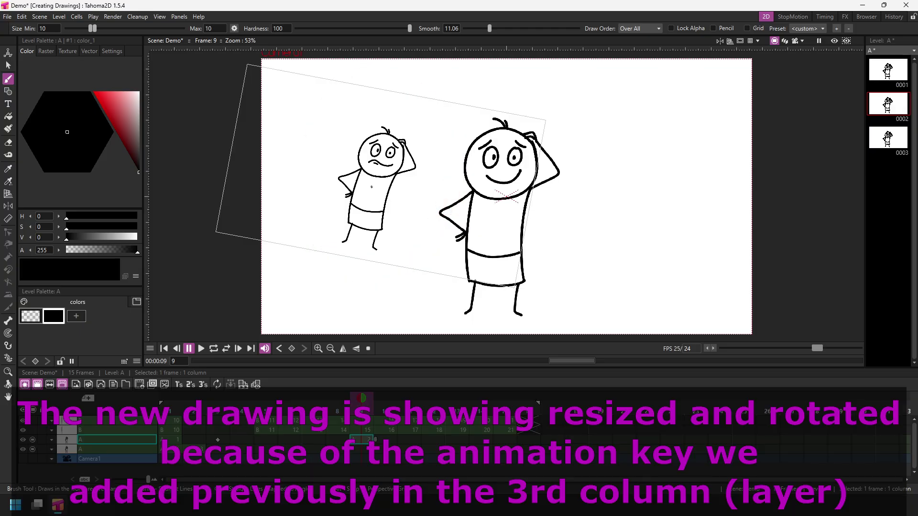
- Redraw the small character's eyes as closed eyes in the frame-9 copy, then compare frames 1 and 2
click(9, 141)
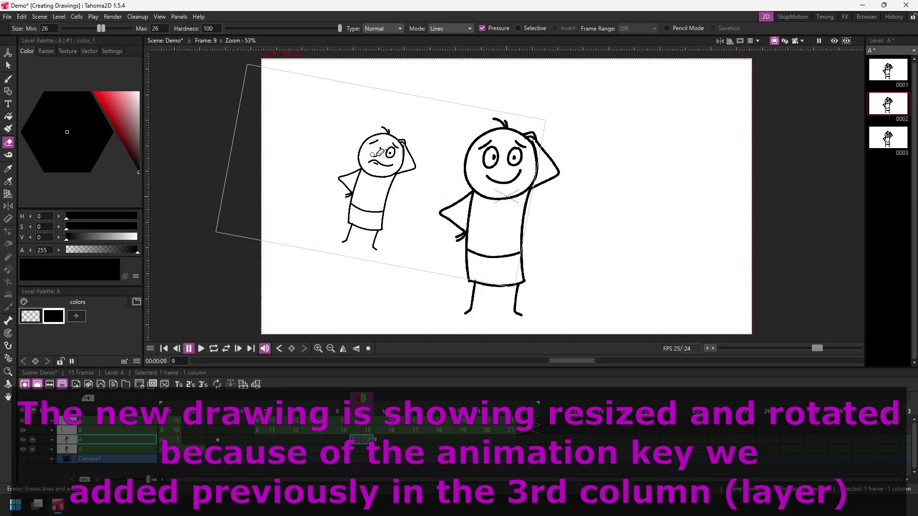
drag(385, 151, 397, 147)
click(9, 78)
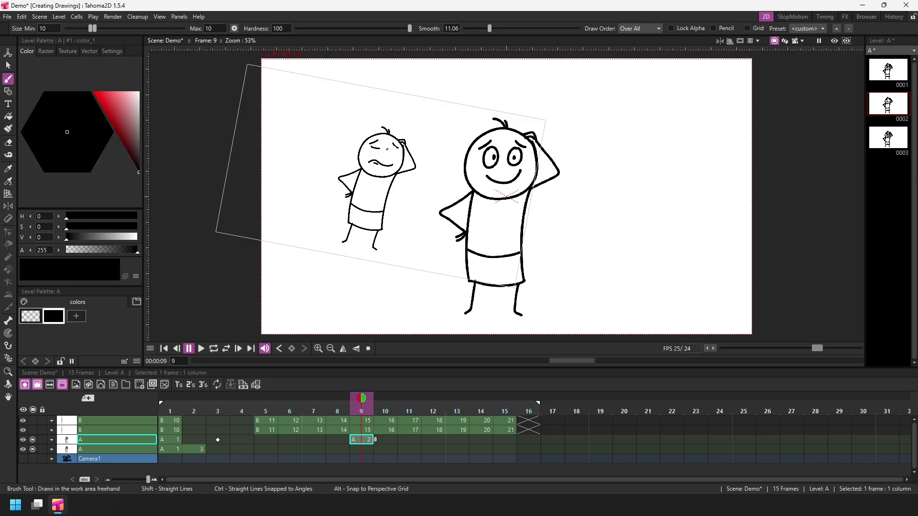
drag(387, 149, 396, 152)
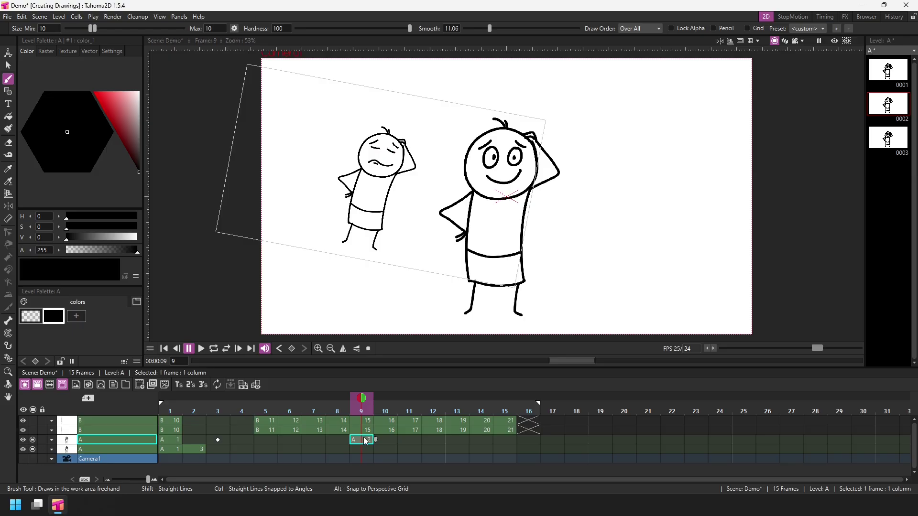
click(168, 440)
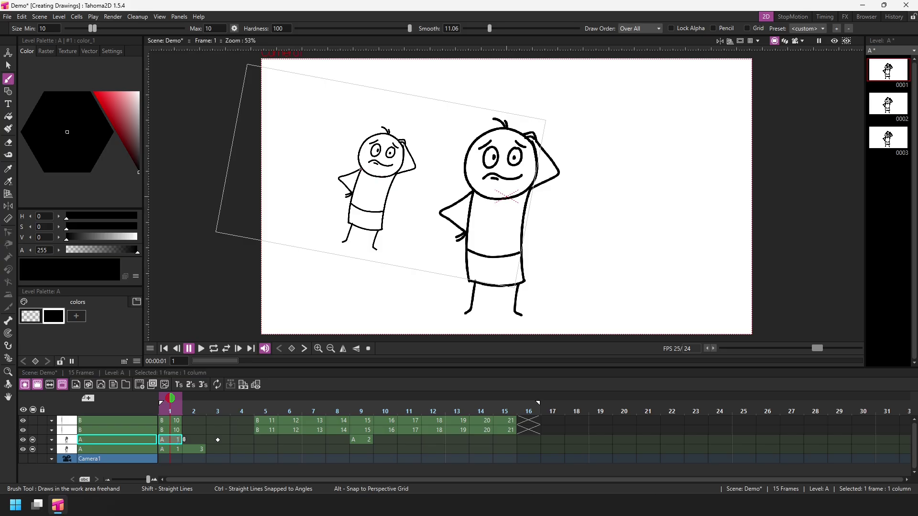
click(194, 449)
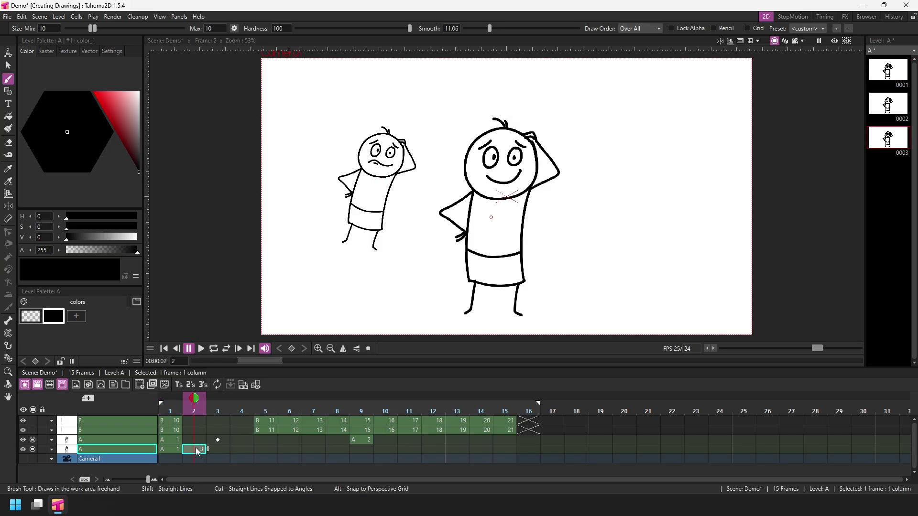
- Paste another independent copy at frame 13 of the lower A column as drawing 0004
click(361, 405)
right_click(168, 450)
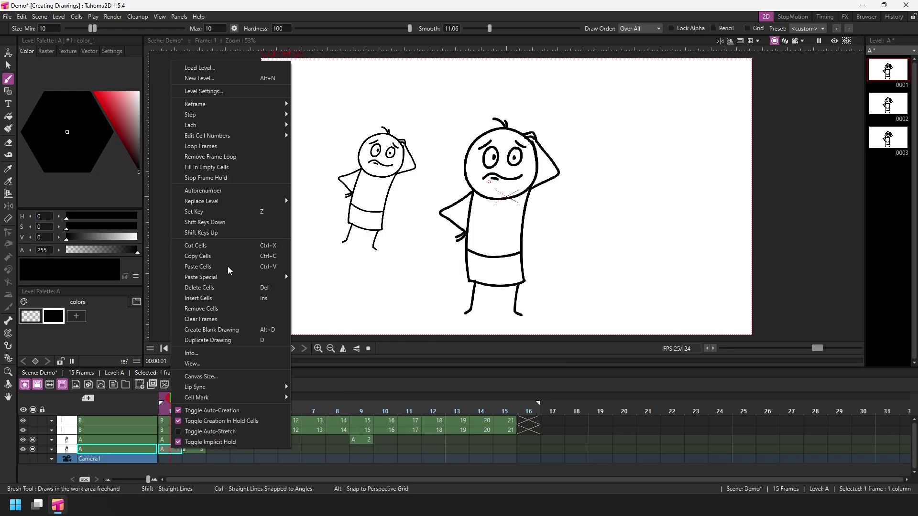
click(455, 446)
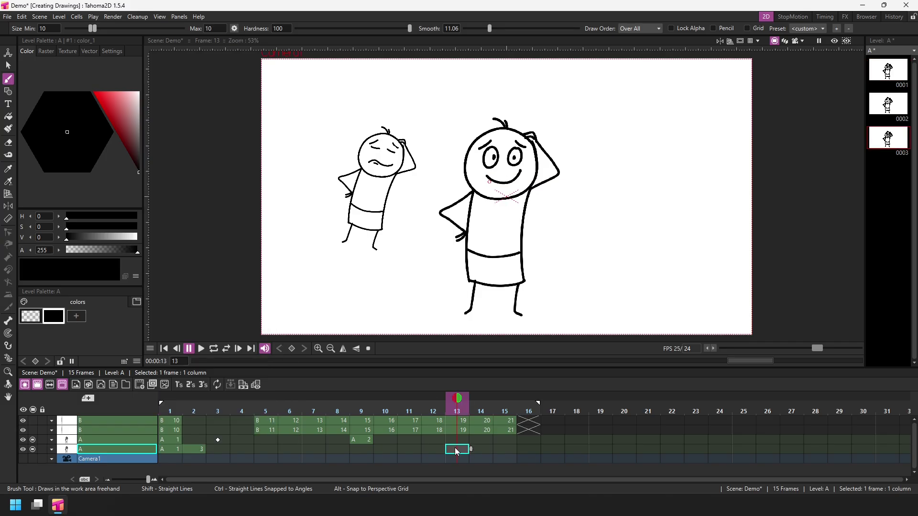
right_click(457, 450)
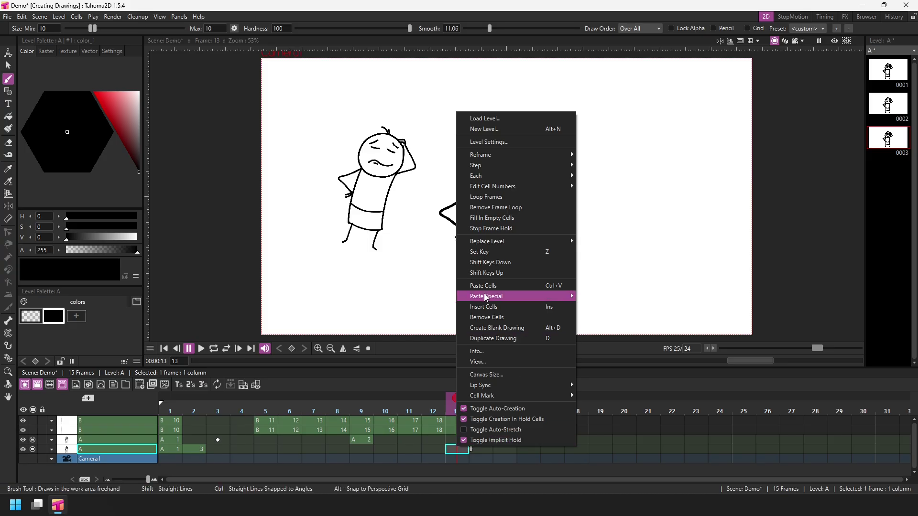
mouse_move(520, 299)
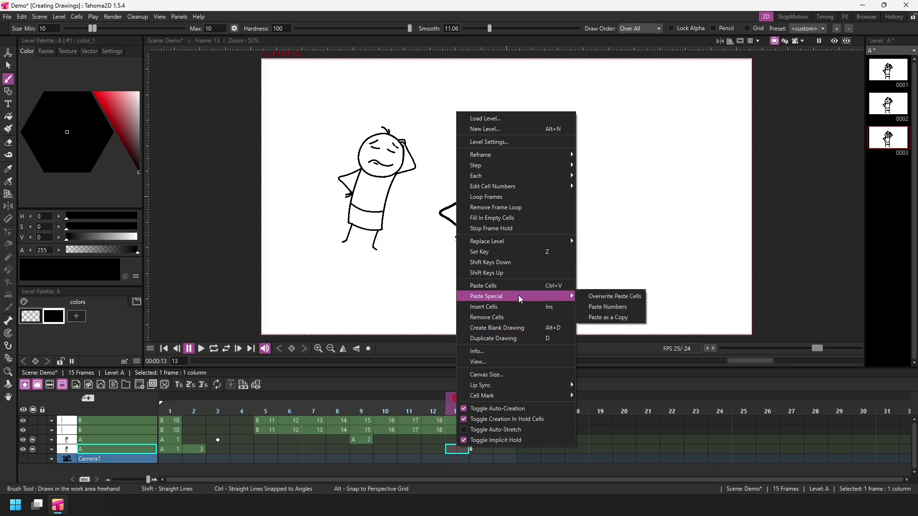
click(633, 318)
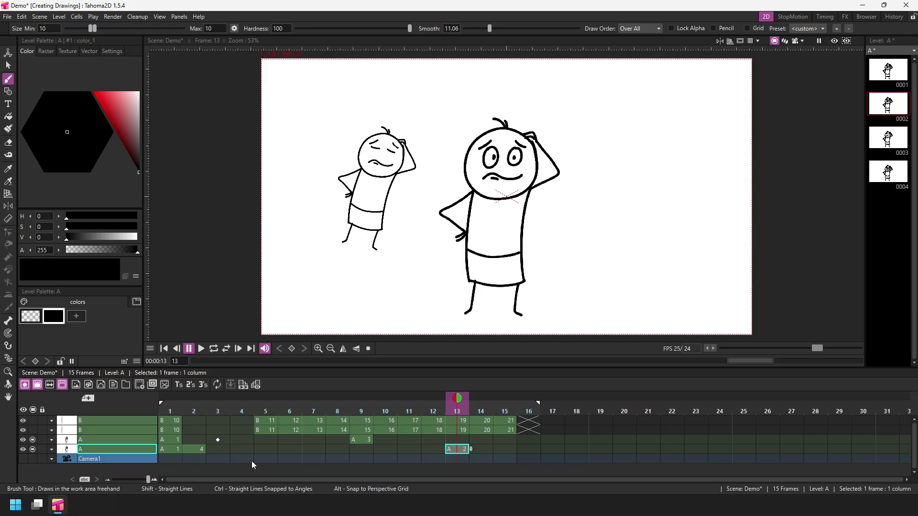
- Save the scene and select frames 1–13 of the lower A column
key(ctrl+s)
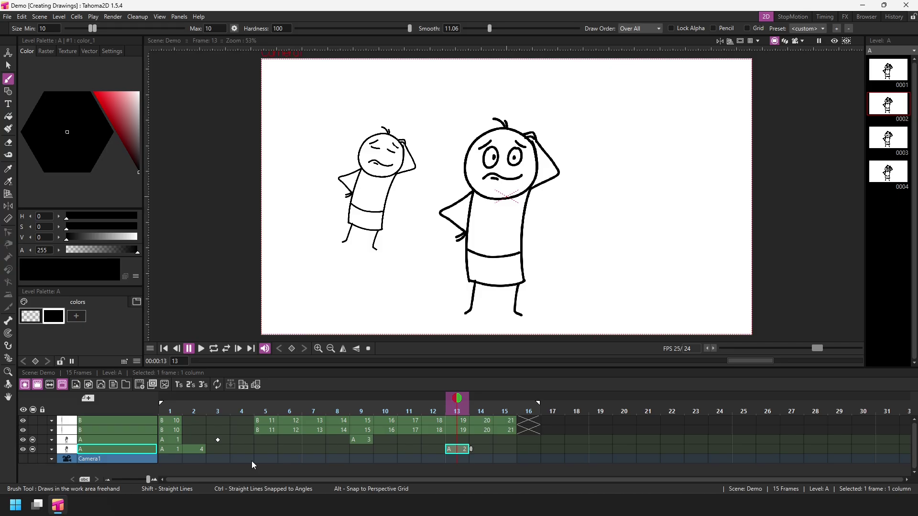
click(169, 450)
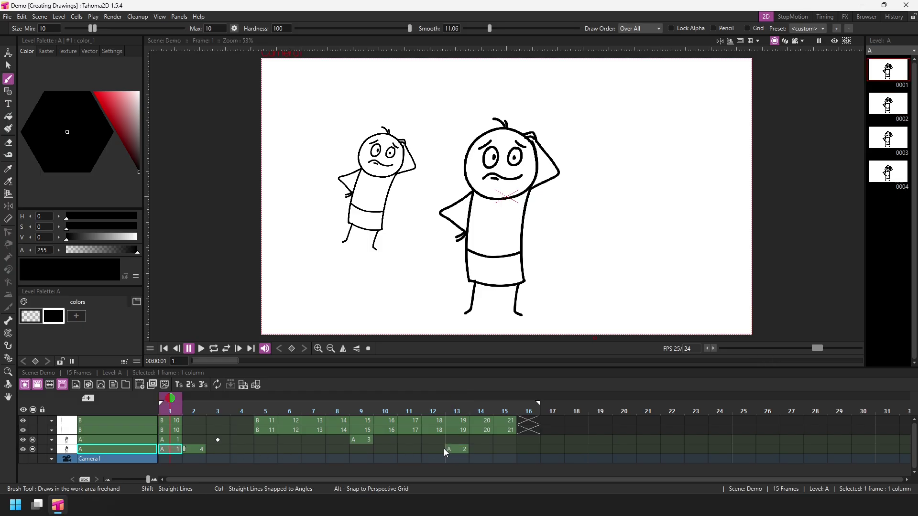
shift+click(458, 450)
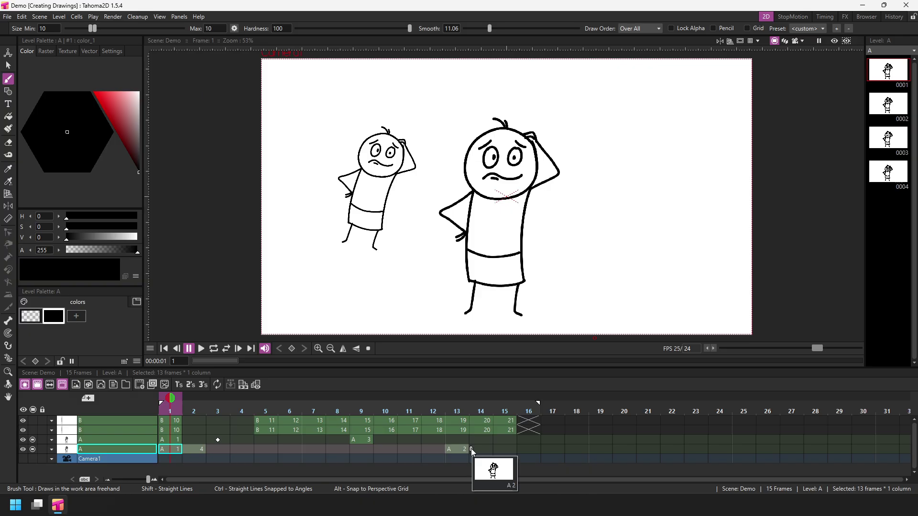
- Clone the selected cells into a new level named Chap on its own column
click(76, 17)
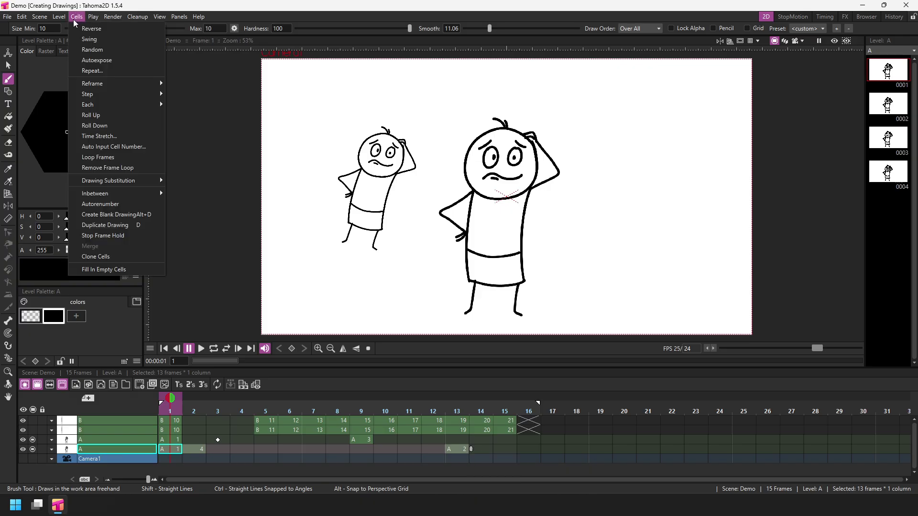
click(126, 257)
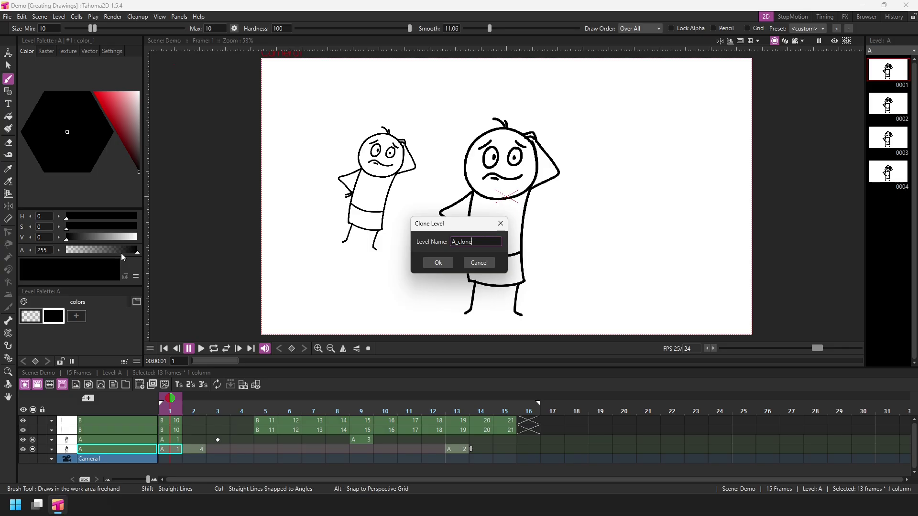
key(ctrl+a)
text(Chap)
click(440, 262)
click(170, 449)
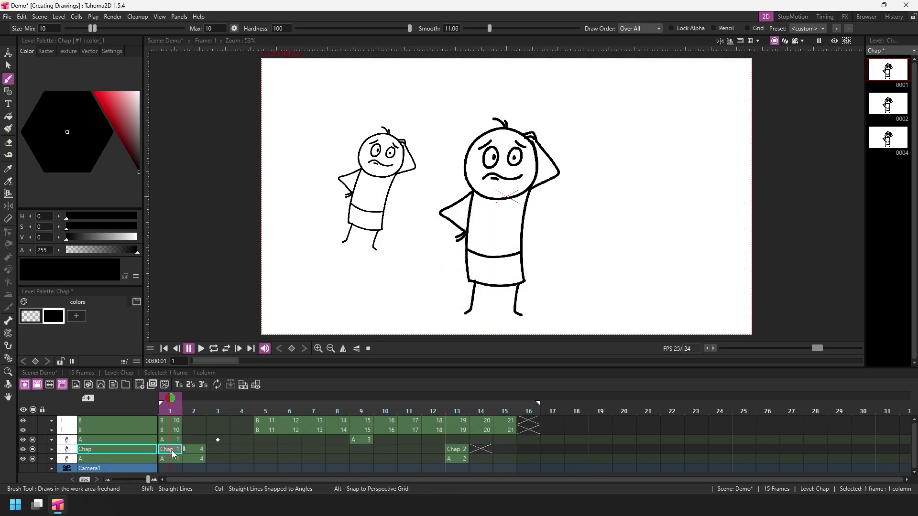
- Step through the Chap drawings at frames 1, 2 and 13
mouse_move(170, 454)
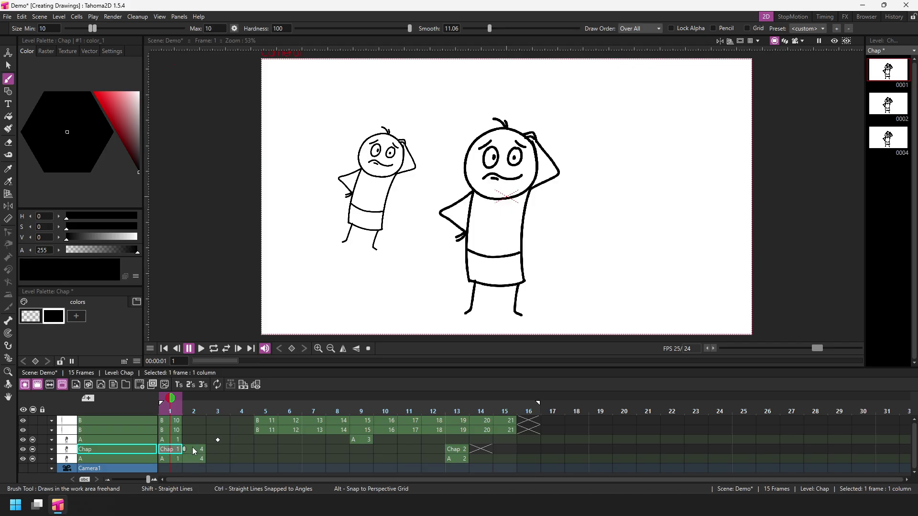
click(194, 453)
click(457, 449)
click(196, 450)
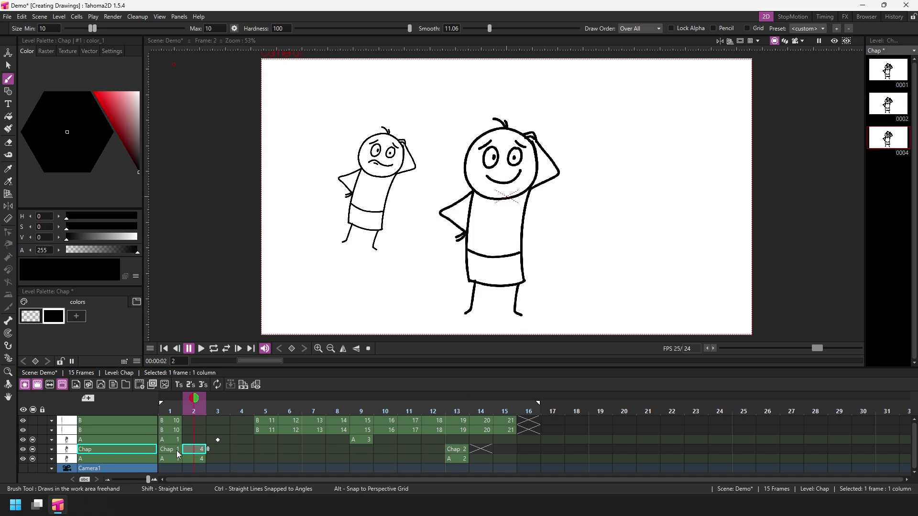
click(174, 452)
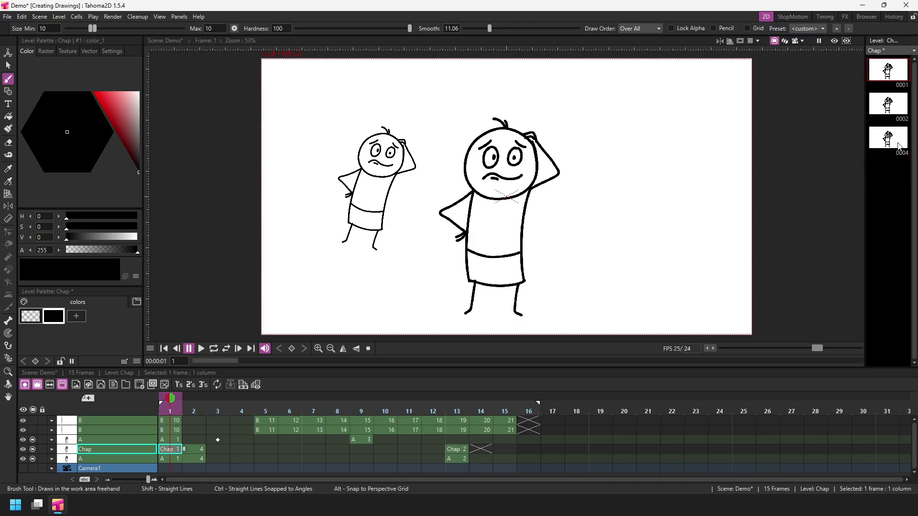
- Check level A's drawings and save the scene
click(170, 459)
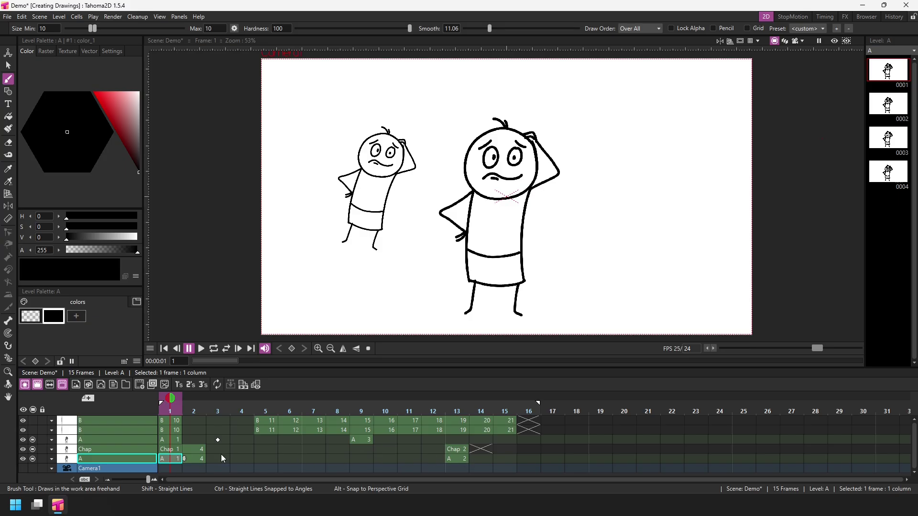
mouse_move(222, 456)
key(Up)
key(ctrl+s)
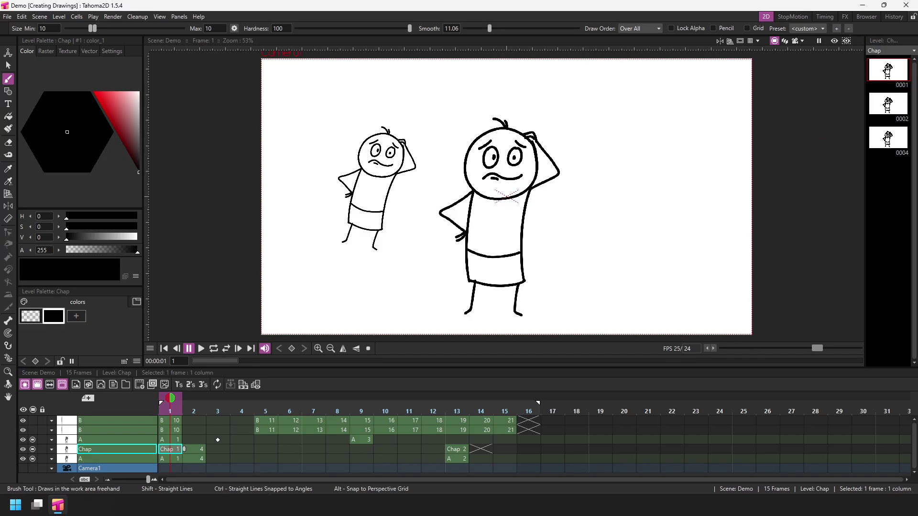